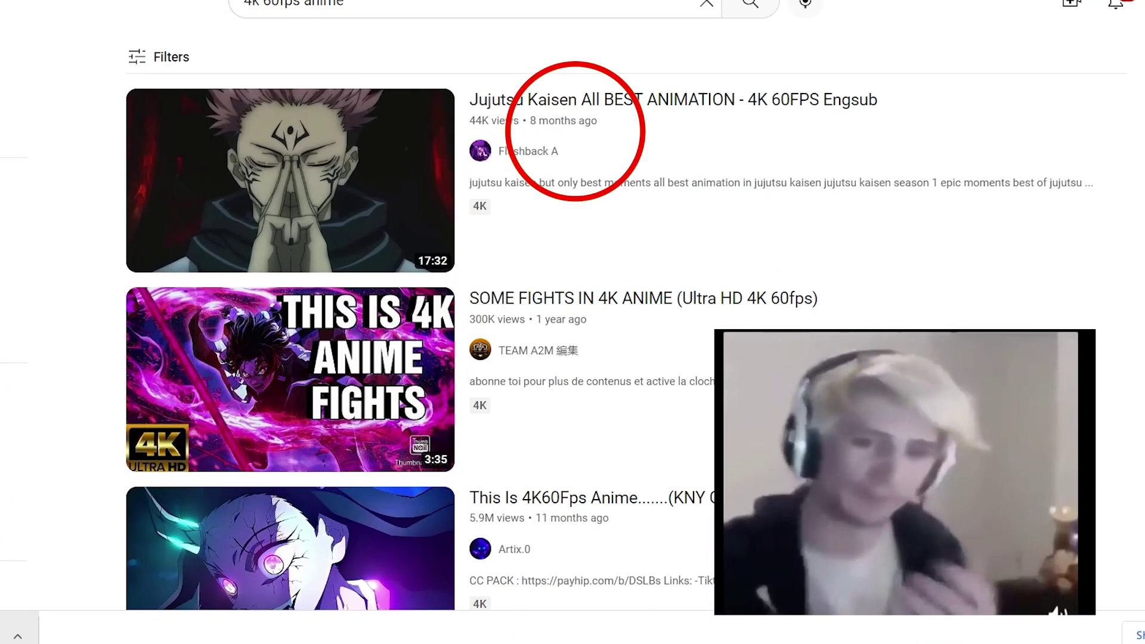
Step: Scroll the New Document dialog to confirm Full HD 1920×1080, 24 fps and ActionScript 3.0
{"action": "scroll", "coordinate": [635, 320], "scroll_direction": "down", "scroll_amount": 15}
{"action": "scroll", "coordinate": [596, 322], "scroll_direction": "down", "scroll_amount": 20}
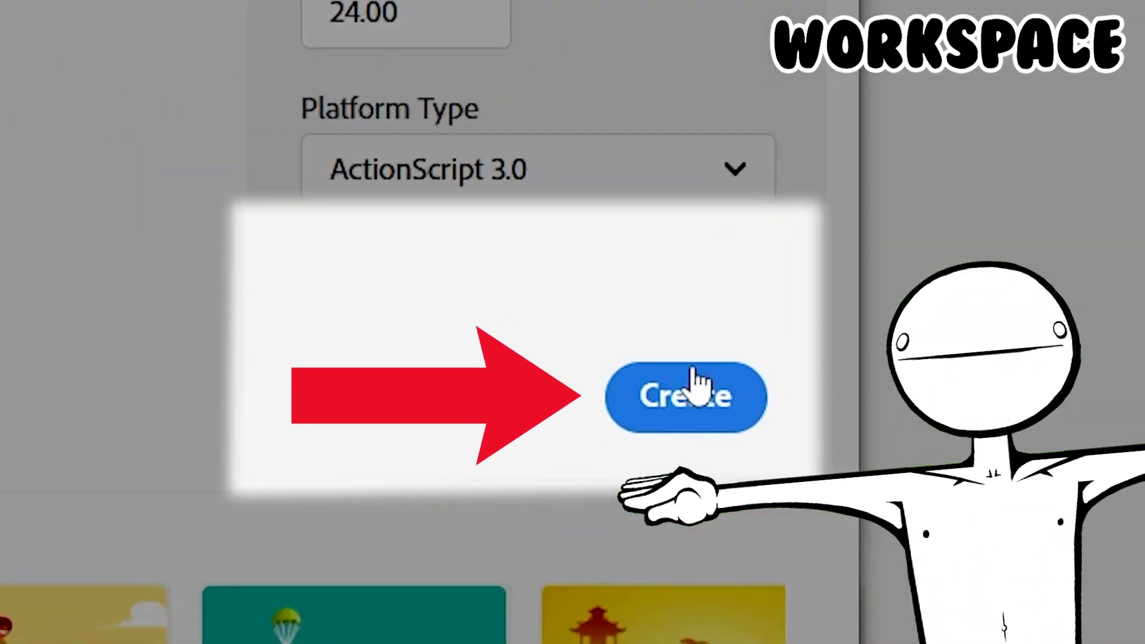
Step: Create the 1920×1080 document, then select and deselect on the empty stage
{"action": "left_click", "coordinate": [680, 363]}
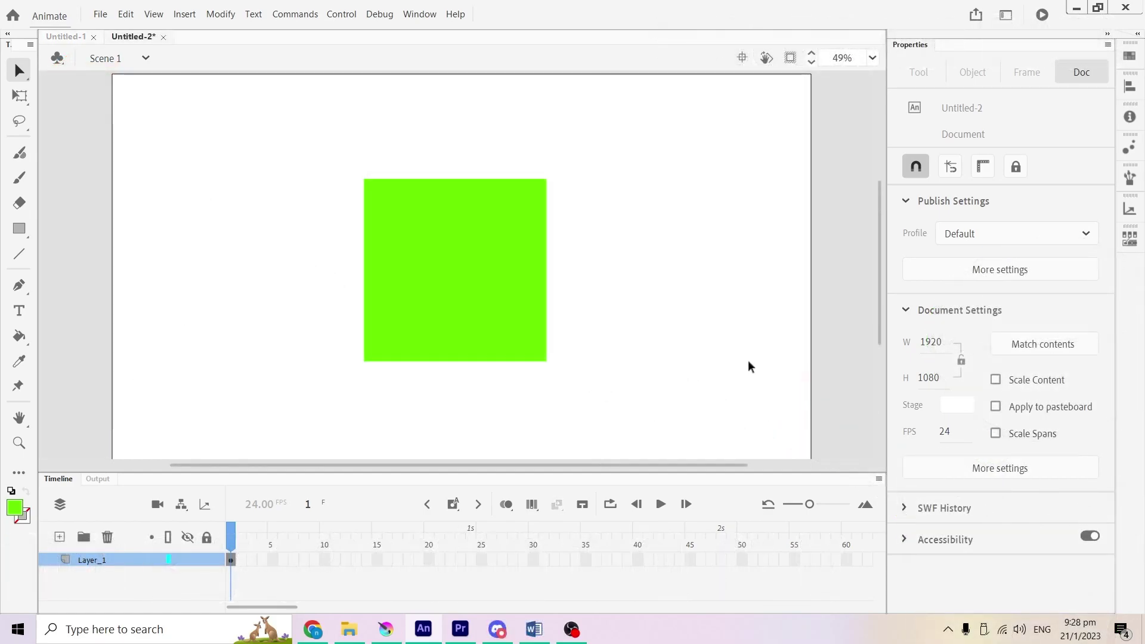
{"action": "left_click", "coordinate": [502, 280]}
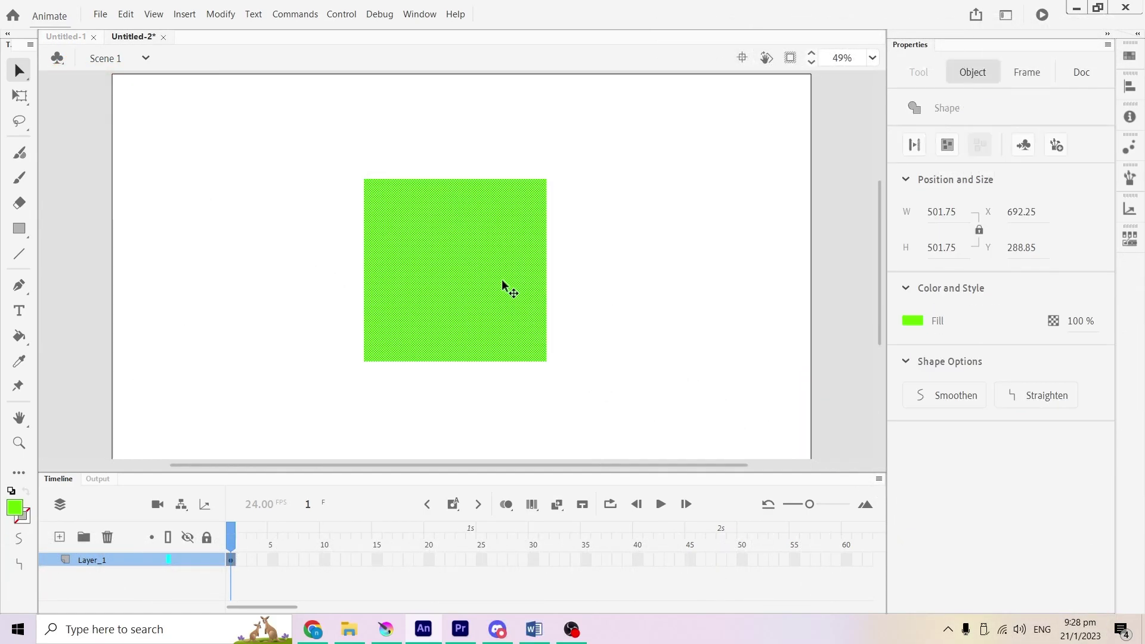
{"action": "left_click", "coordinate": [645, 358]}
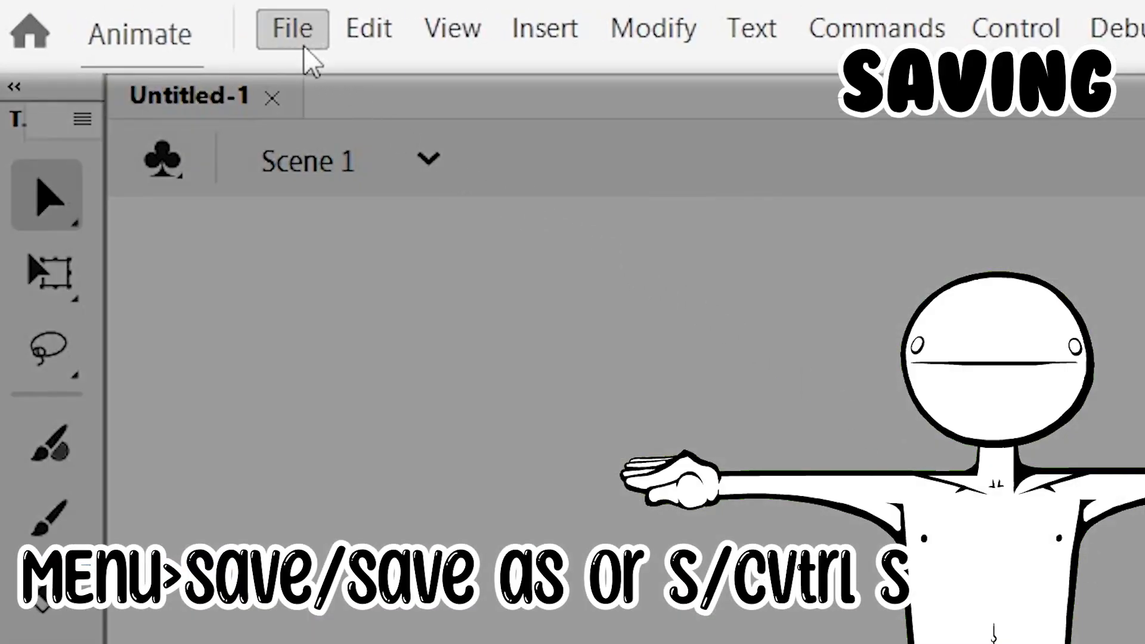
Step: Save the document with File > Save As under the name Untitled-1.fla
{"action": "left_click", "coordinate": [304, 48]}
{"action": "left_click", "coordinate": [416, 420]}
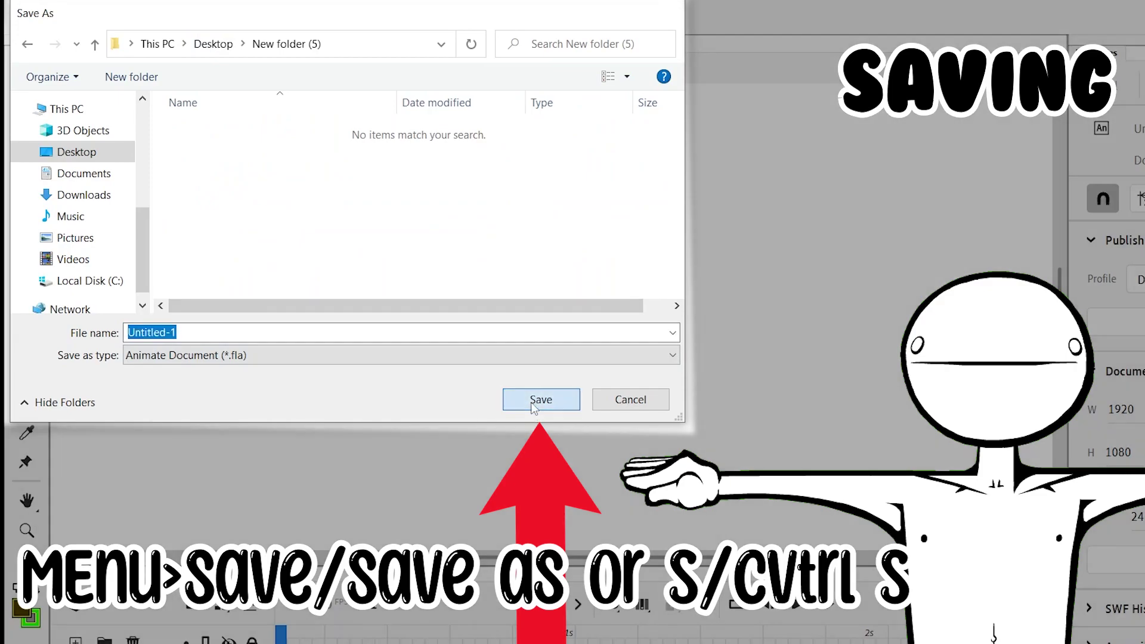
{"action": "left_click", "coordinate": [534, 407]}
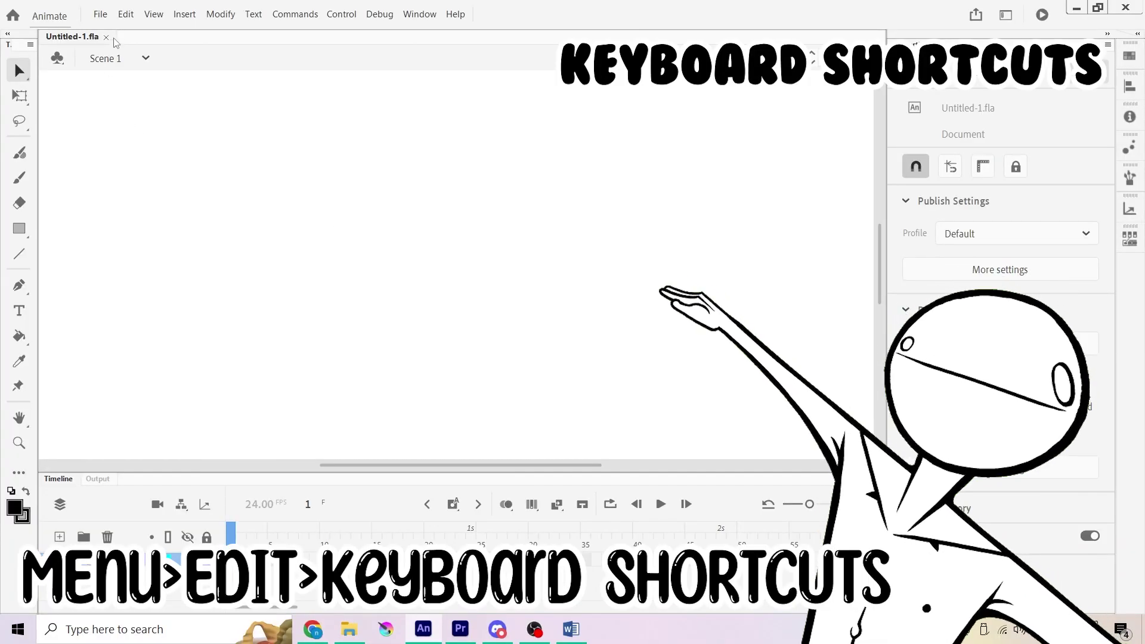
Step: Review Edit > Keyboard Shortcuts, then set the stage zoom to Show Frame
{"action": "left_click", "coordinate": [125, 14]}
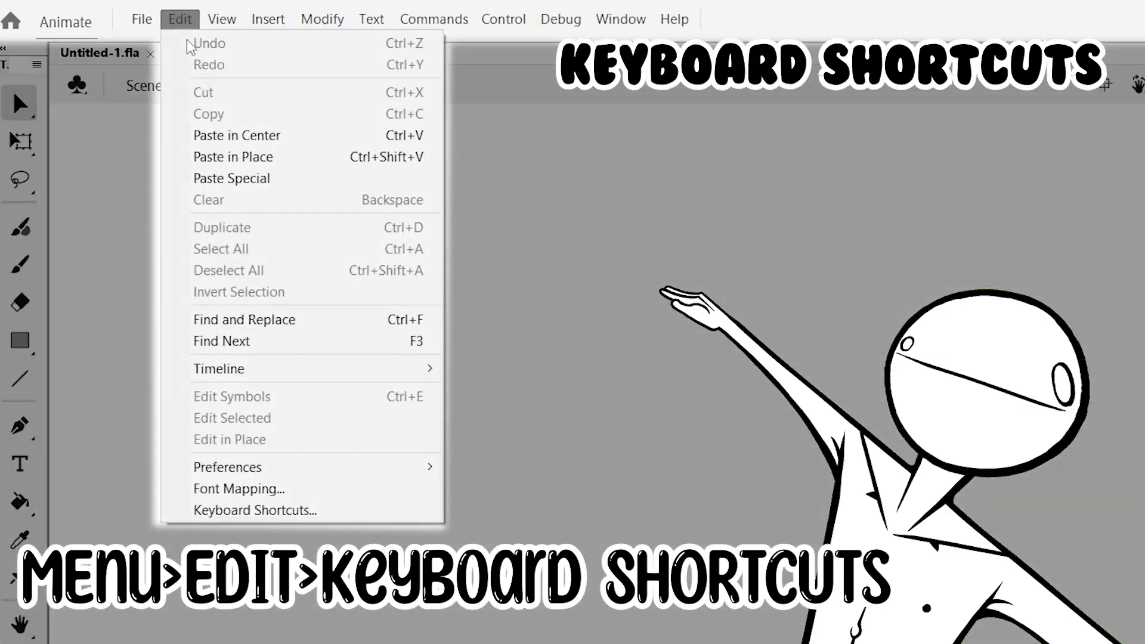
{"action": "left_click", "coordinate": [250, 507]}
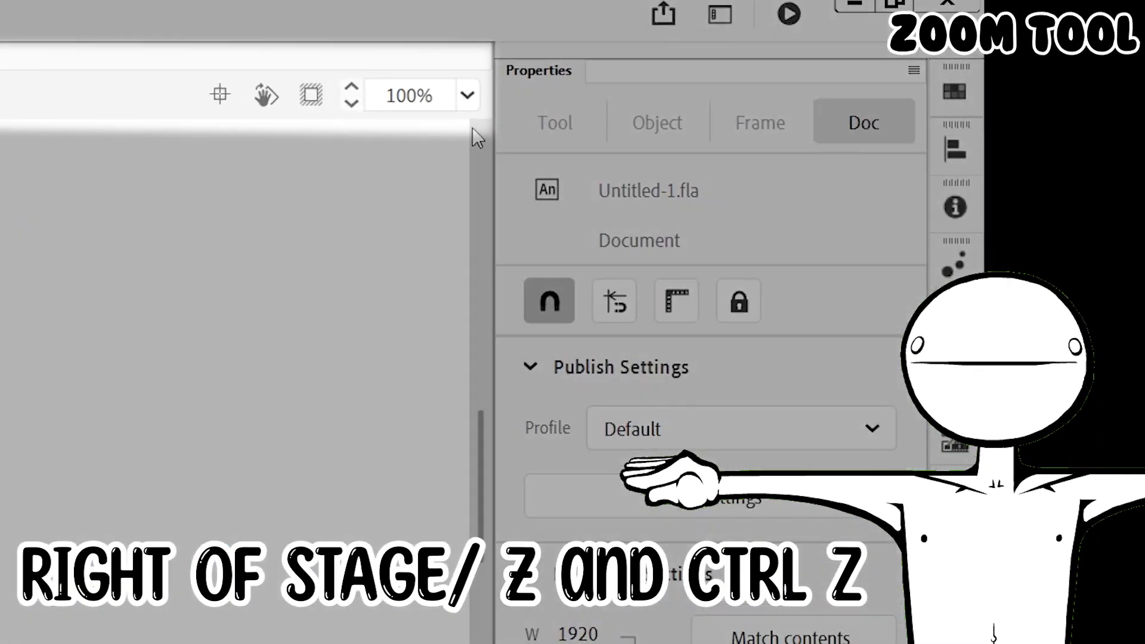
{"action": "left_click", "coordinate": [872, 59]}
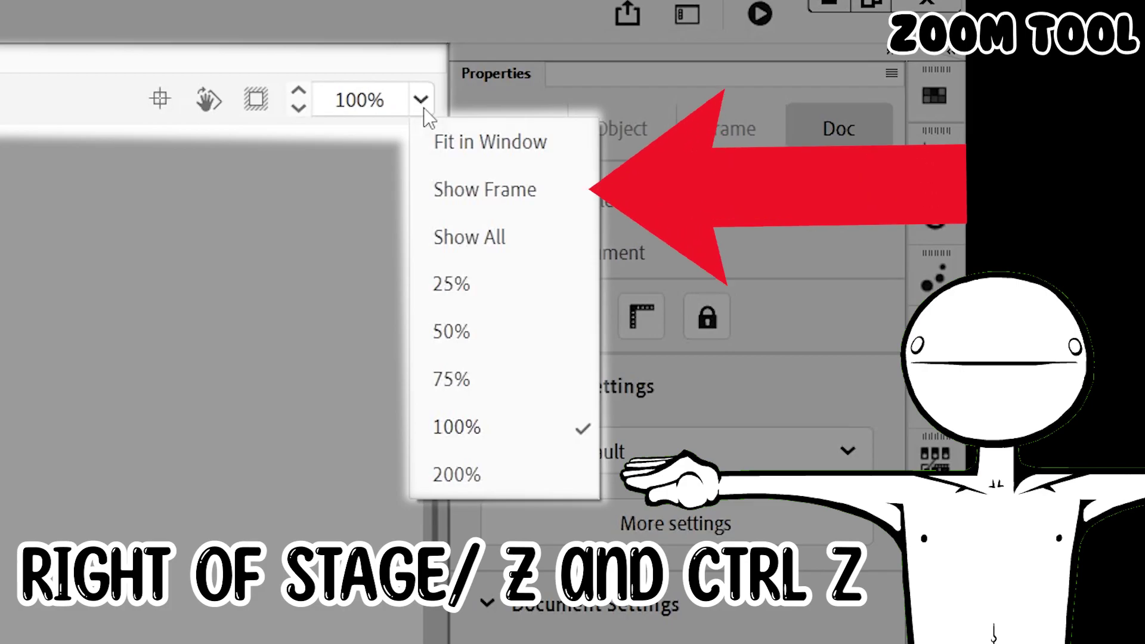
{"action": "left_click", "coordinate": [447, 190]}
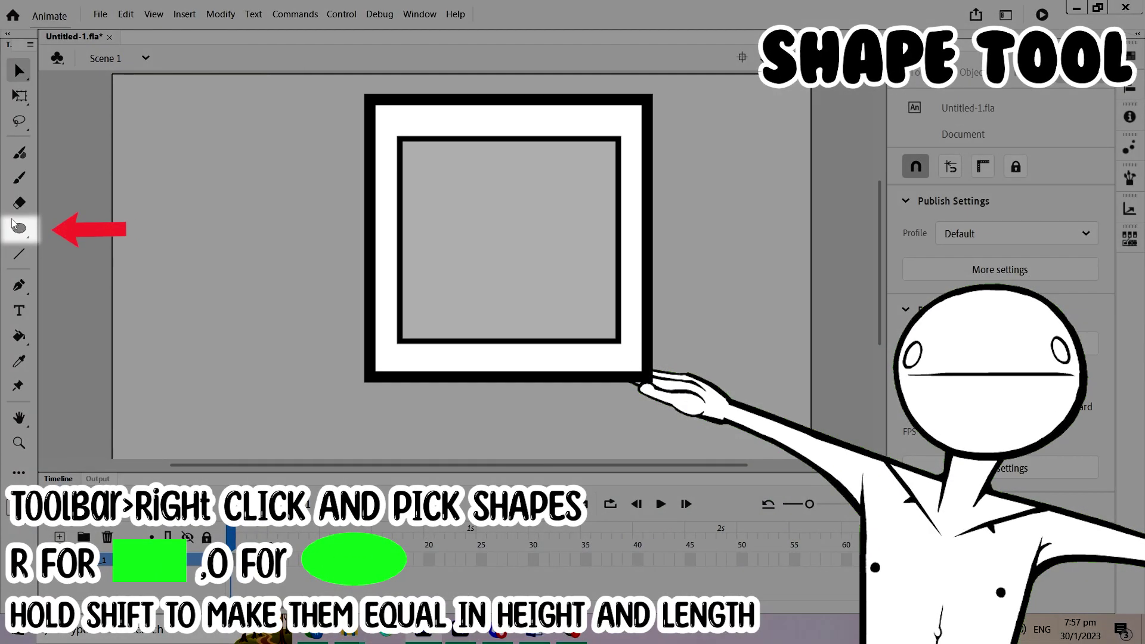
Step: Draw a square with the Rectangle Tool using green fill and no stroke
{"action": "right_click", "coordinate": [20, 229]}
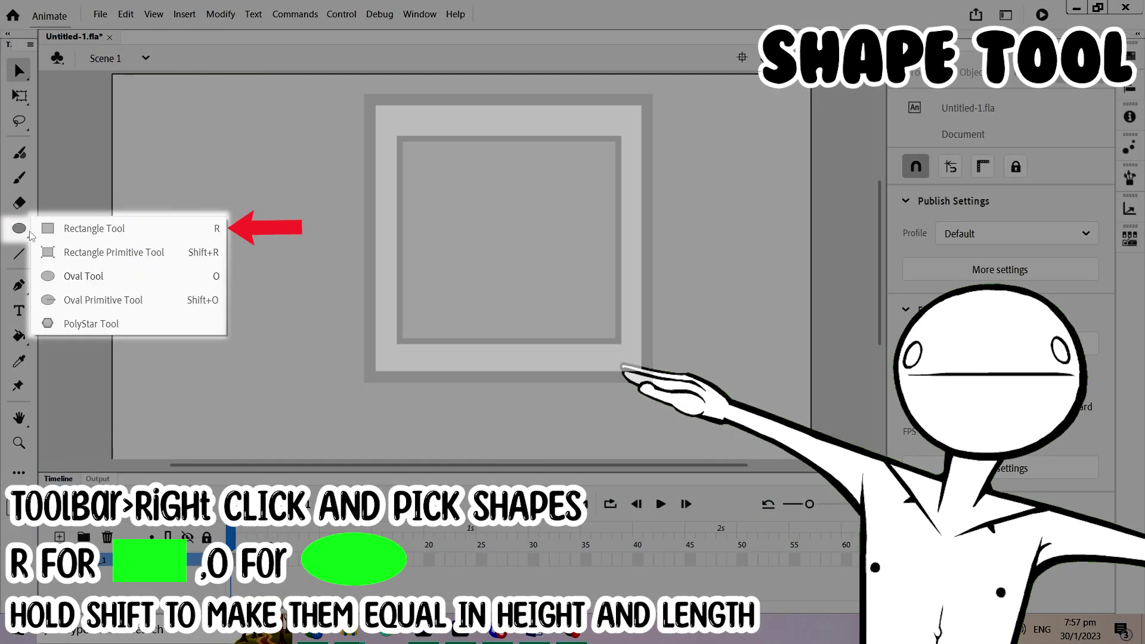
{"action": "left_click", "coordinate": [60, 228]}
{"action": "left_click", "coordinate": [912, 212]}
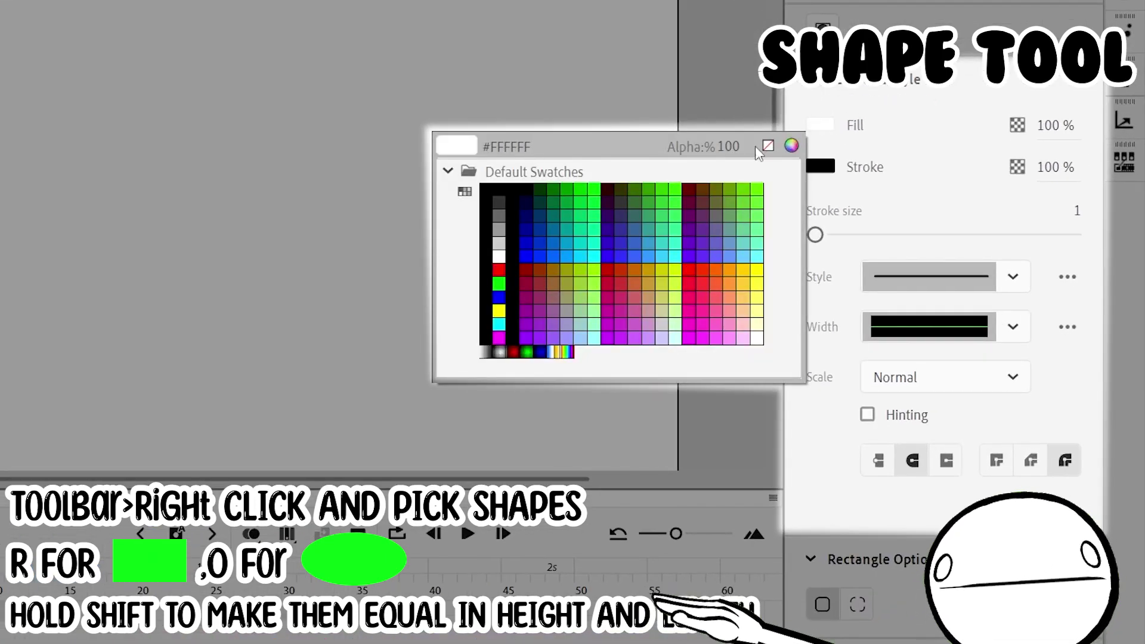
{"action": "left_click", "coordinate": [758, 188]}
{"action": "left_click", "coordinate": [820, 166]}
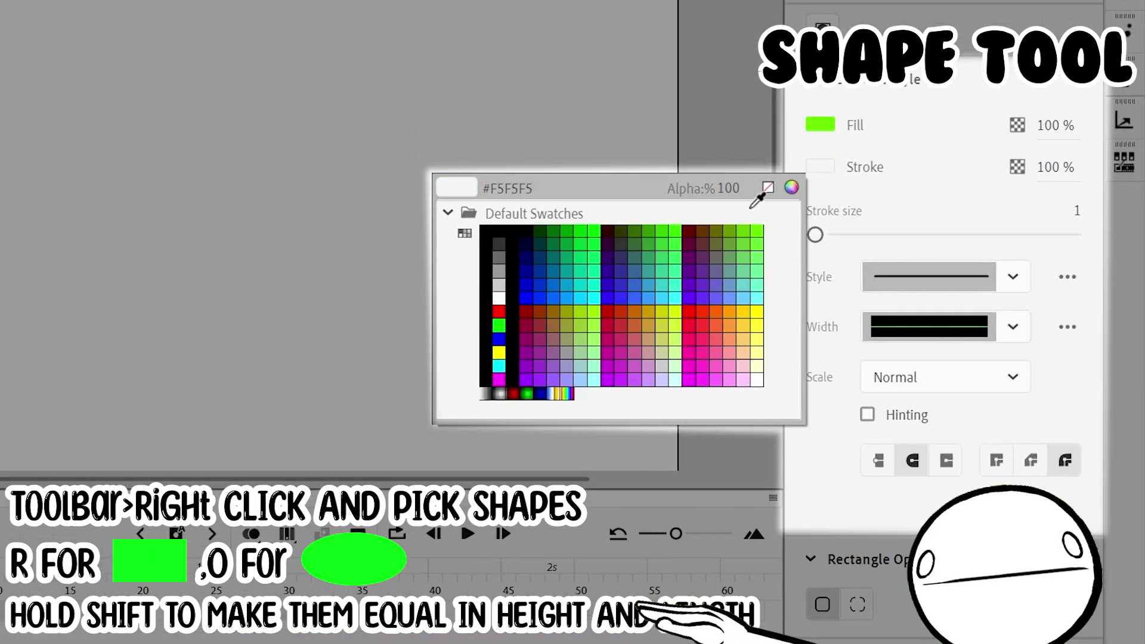
{"action": "left_click", "coordinate": [768, 187]}
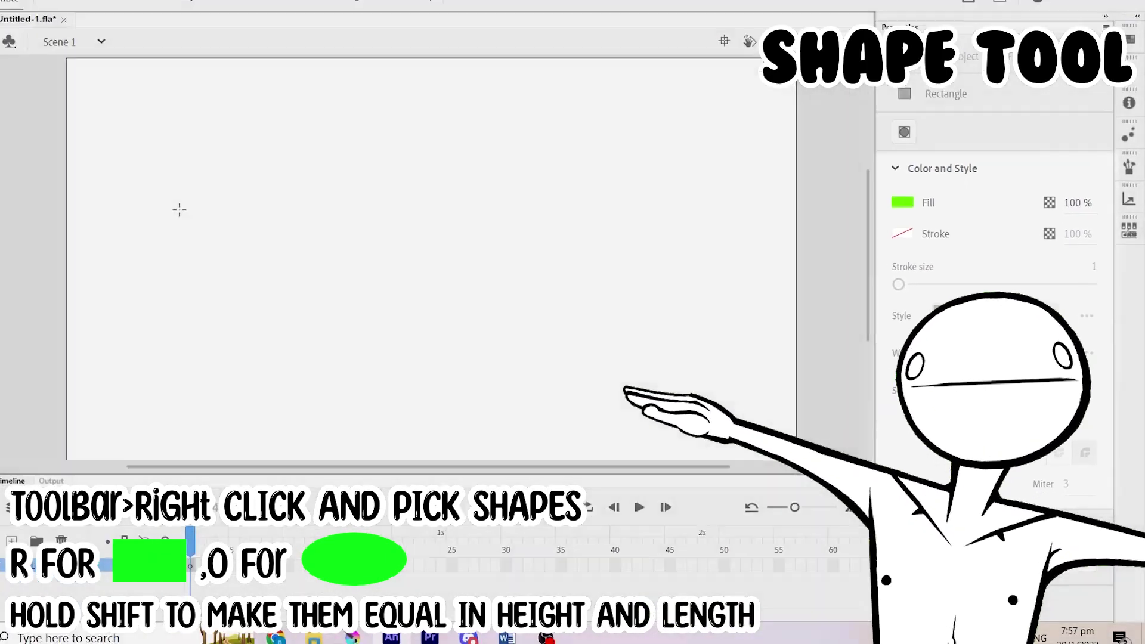
{"action": "left_click_drag", "start_coordinate": [279, 131], "coordinate": [546, 388]}
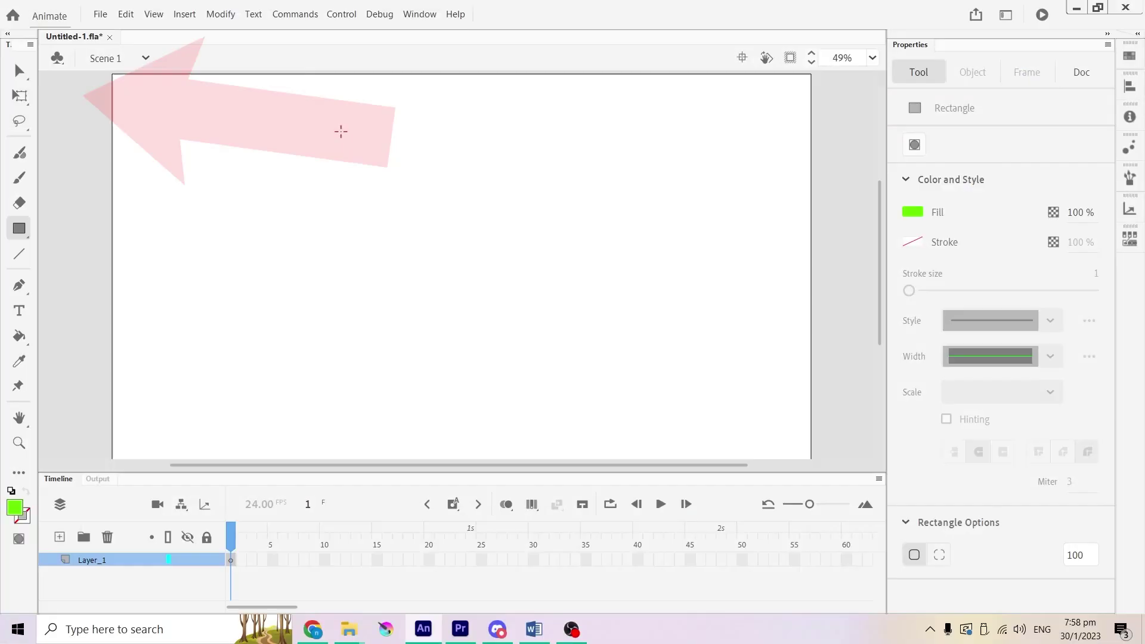
{"action": "left_click_drag", "start_coordinate": [339, 127], "coordinate": [384, 181]}
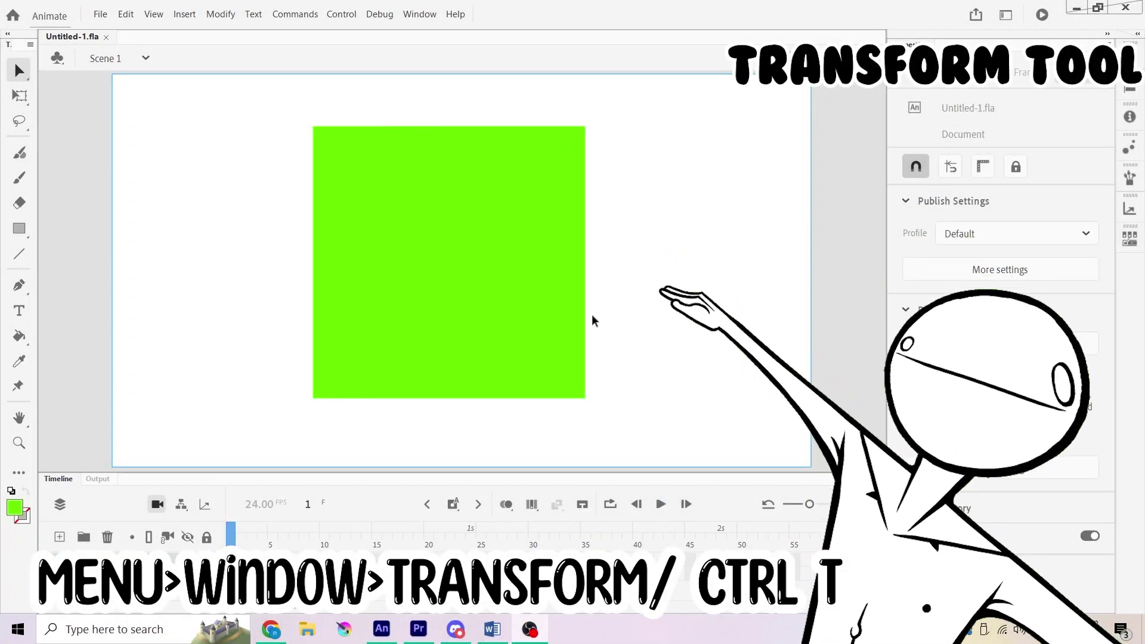
Step: Scale the selected square to 200% height and 200% width in the Transform panel (Ctrl+T)
{"action": "left_click", "coordinate": [557, 307]}
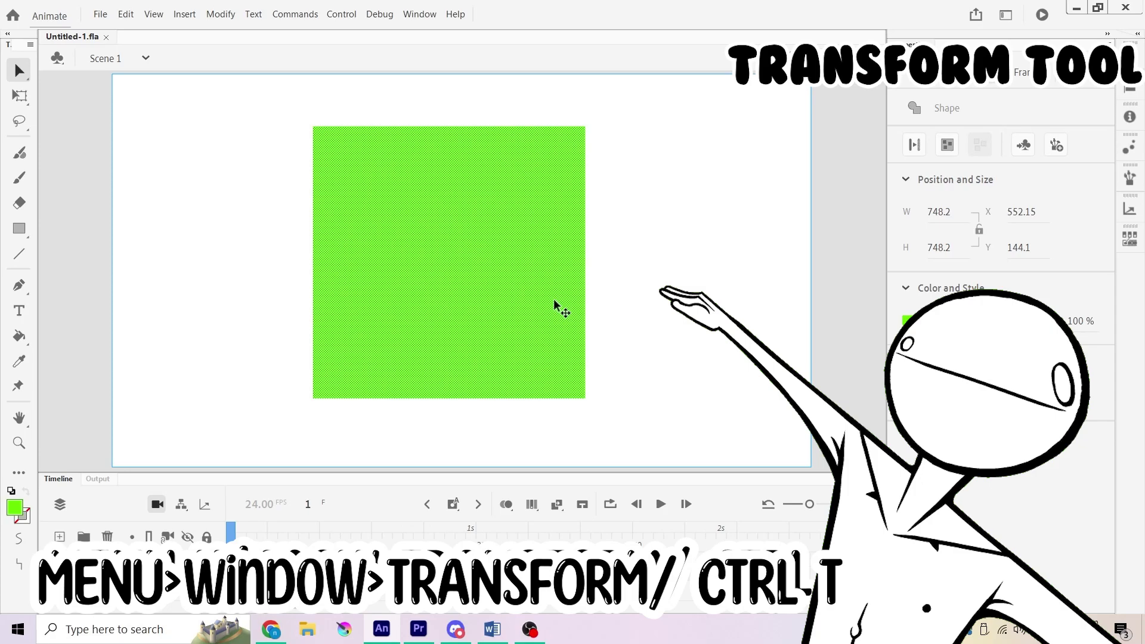
{"action": "key", "text": "ctrl+t"}
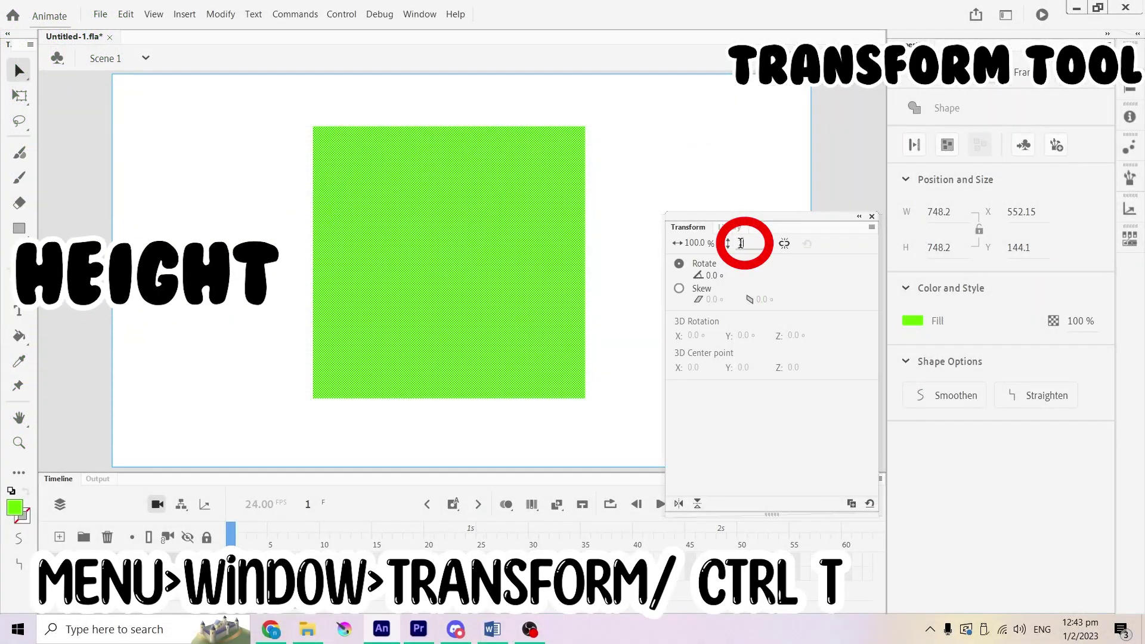
{"action": "left_click", "coordinate": [459, 171]}
{"action": "type", "text": "200"}
{"action": "key", "text": "Return"}
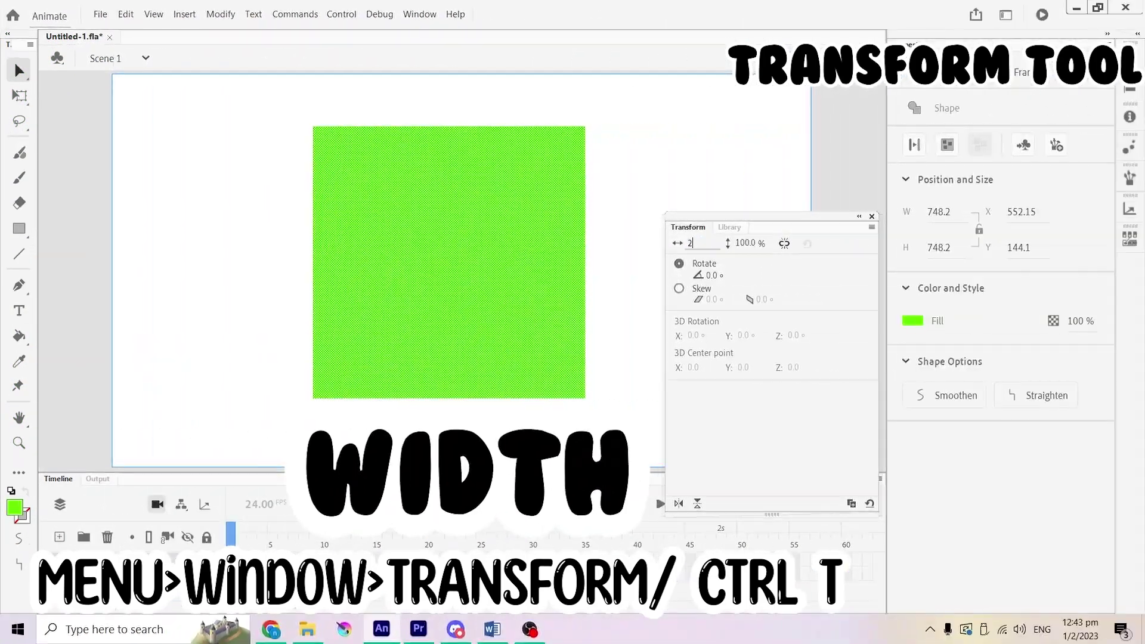
{"action": "left_click", "coordinate": [692, 240]}
{"action": "type", "text": "200"}
{"action": "key", "text": "Return"}
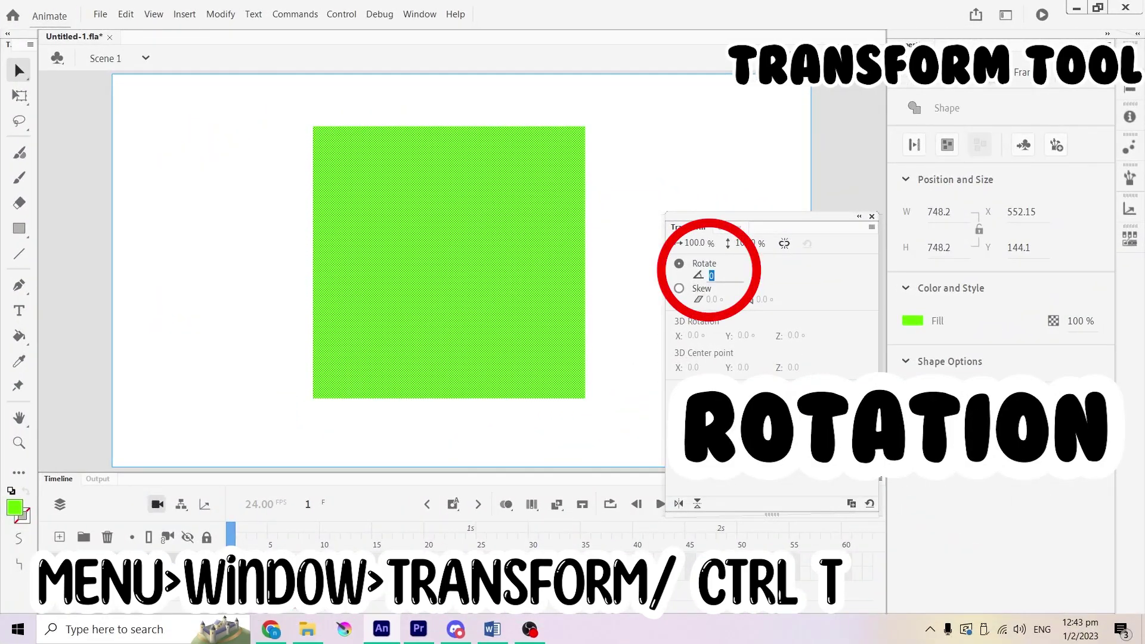
Step: Enter a 45° rotation, then stretch the rectangle wider and taller and rotate it about 20°
{"action": "type", "text": "45"}
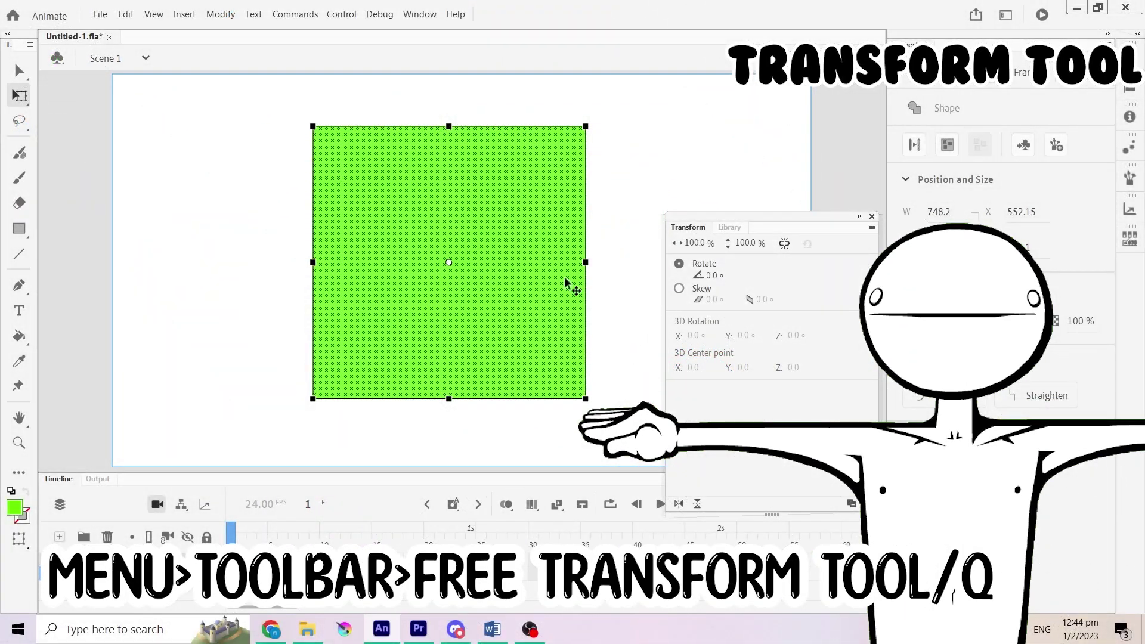
{"action": "left_click_drag", "start_coordinate": [315, 259], "coordinate": [273, 252]}
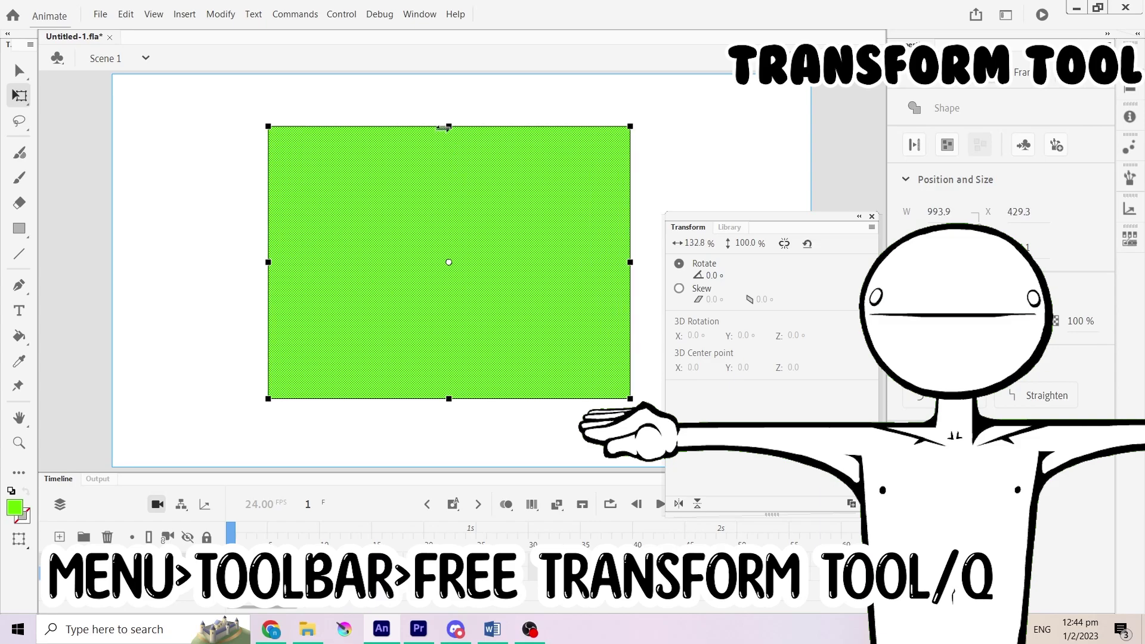
{"action": "left_click_drag", "start_coordinate": [444, 127], "coordinate": [457, 102]}
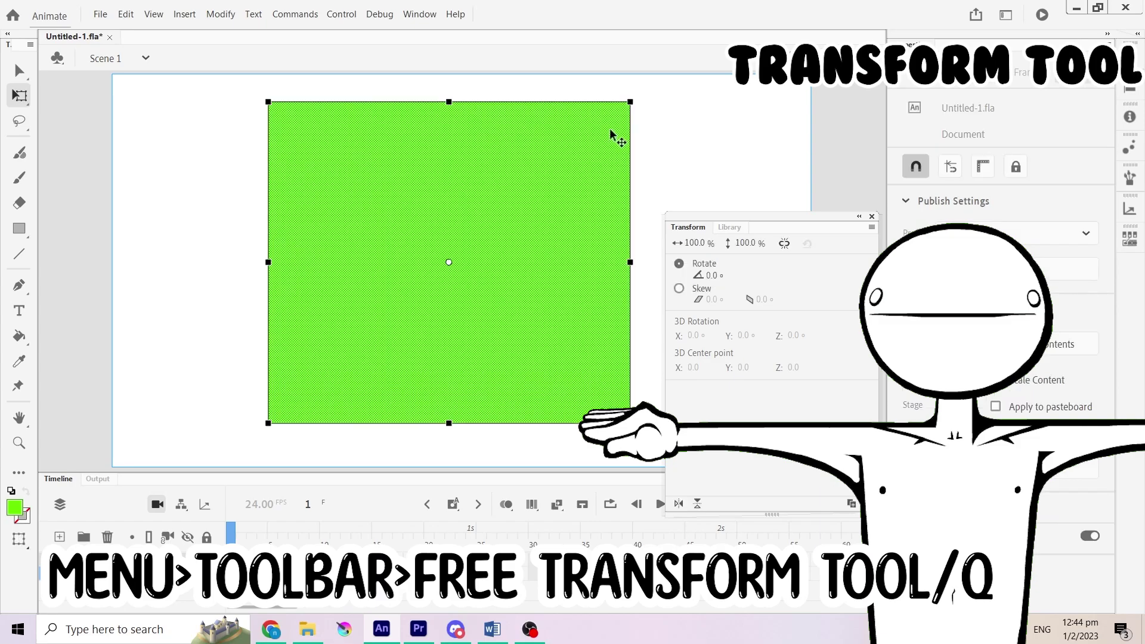
{"action": "left_click_drag", "start_coordinate": [639, 107], "coordinate": [822, 311]}
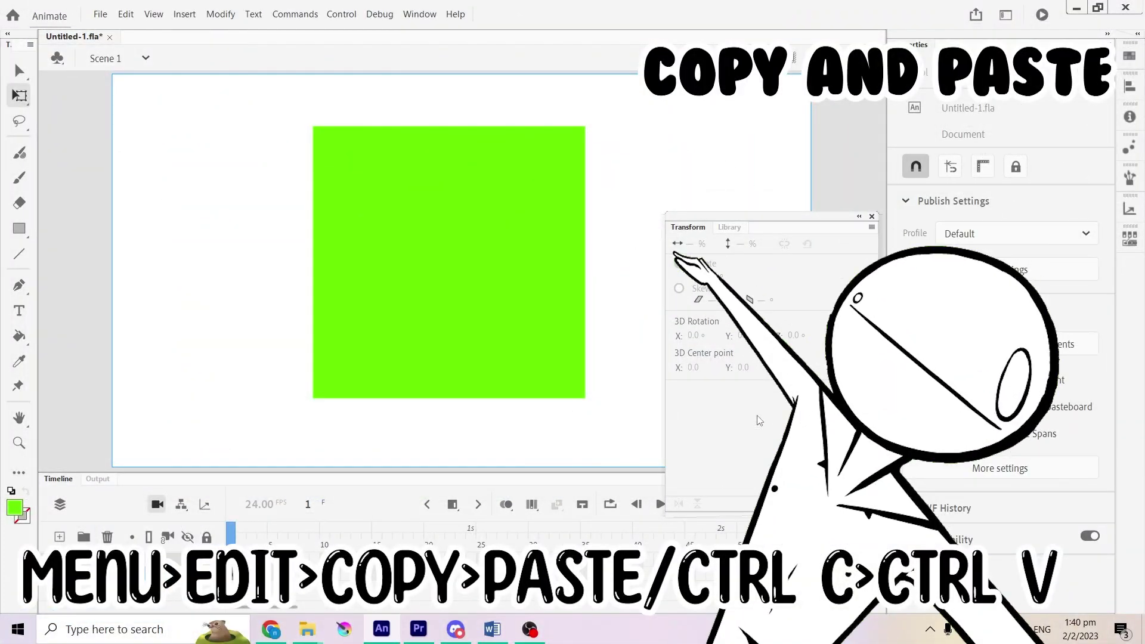
Step: Toggle the Transform panel off and on, then undo and redo the last stage change
{"action": "key", "text": "ctrl+t"}
{"action": "left_click", "coordinate": [516, 362]}
{"action": "key", "text": "ctrl+t"}
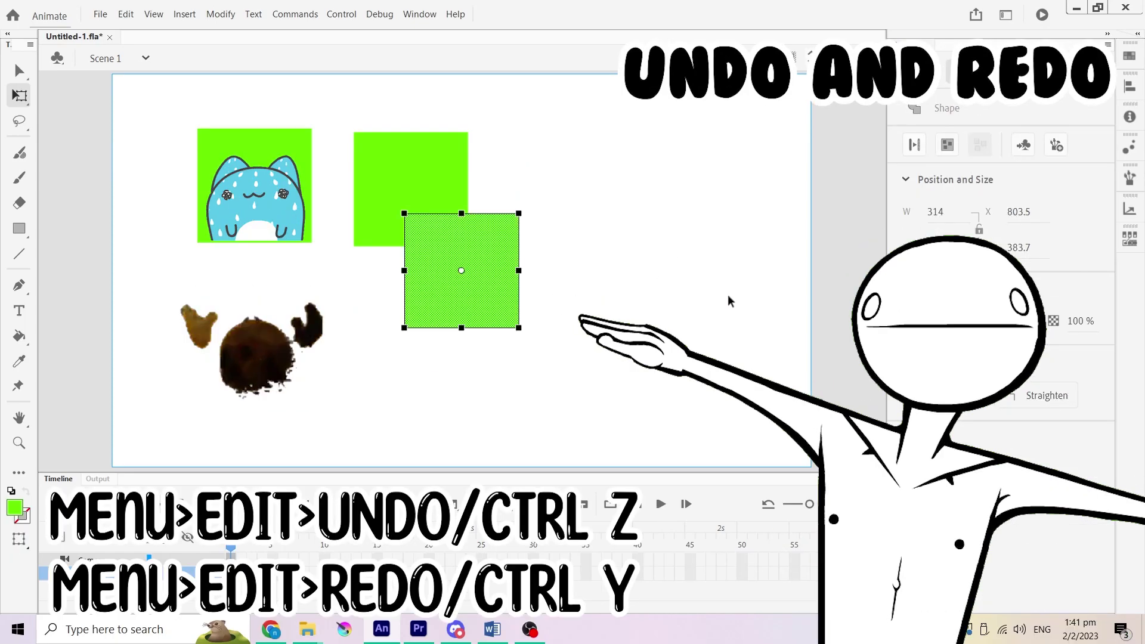
{"action": "key", "text": "ctrl+z"}
{"action": "key", "text": "ctrl+z"}
{"action": "key", "text": "ctrl+z"}
{"action": "key", "text": "ctrl+y"}
{"action": "key", "text": "ctrl+y"}
Step: Set the square's stroke to none and mix a dark blue fill in the Window > Color panel
{"action": "left_click", "coordinate": [727, 303]}
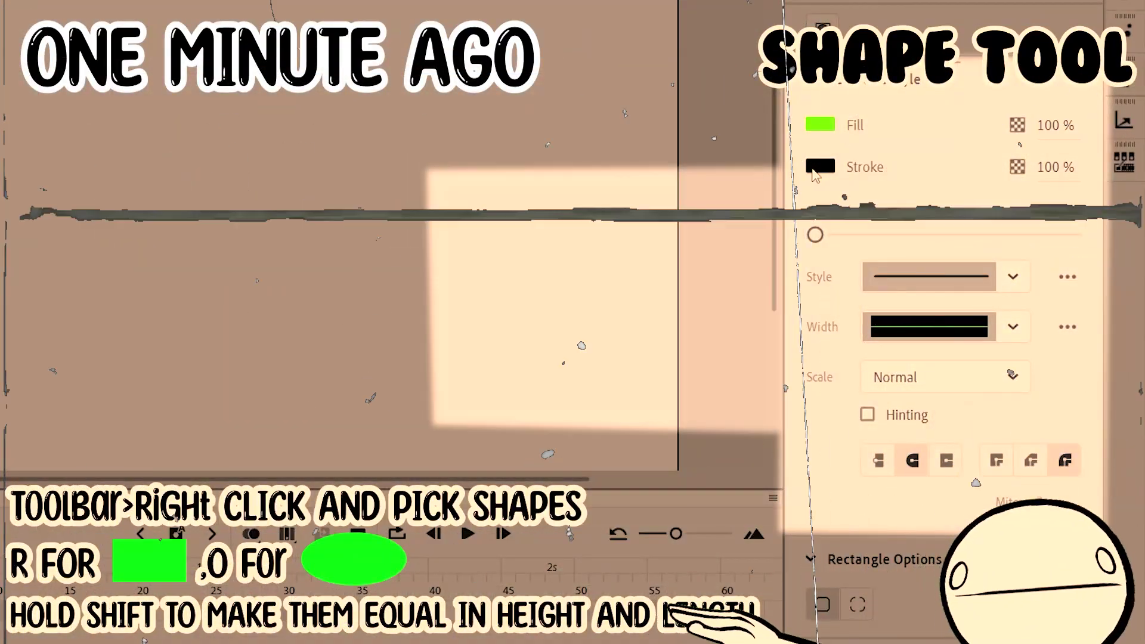
{"action": "left_click", "coordinate": [814, 176]}
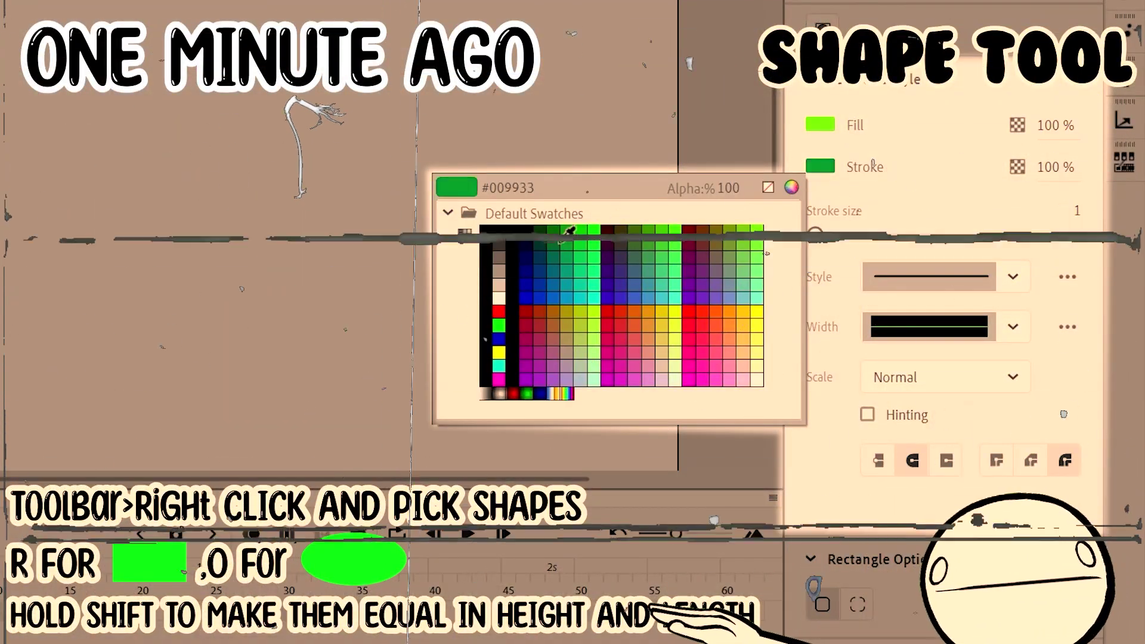
{"action": "left_click", "coordinate": [773, 192]}
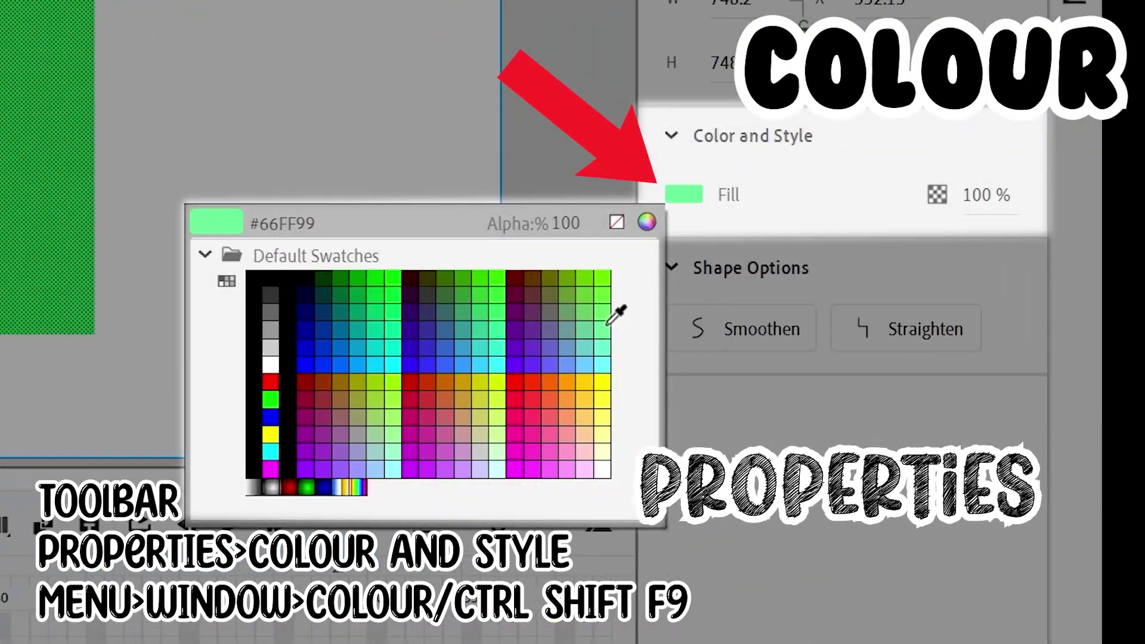
{"action": "left_click", "coordinate": [619, 304]}
{"action": "left_click", "coordinate": [420, 14]}
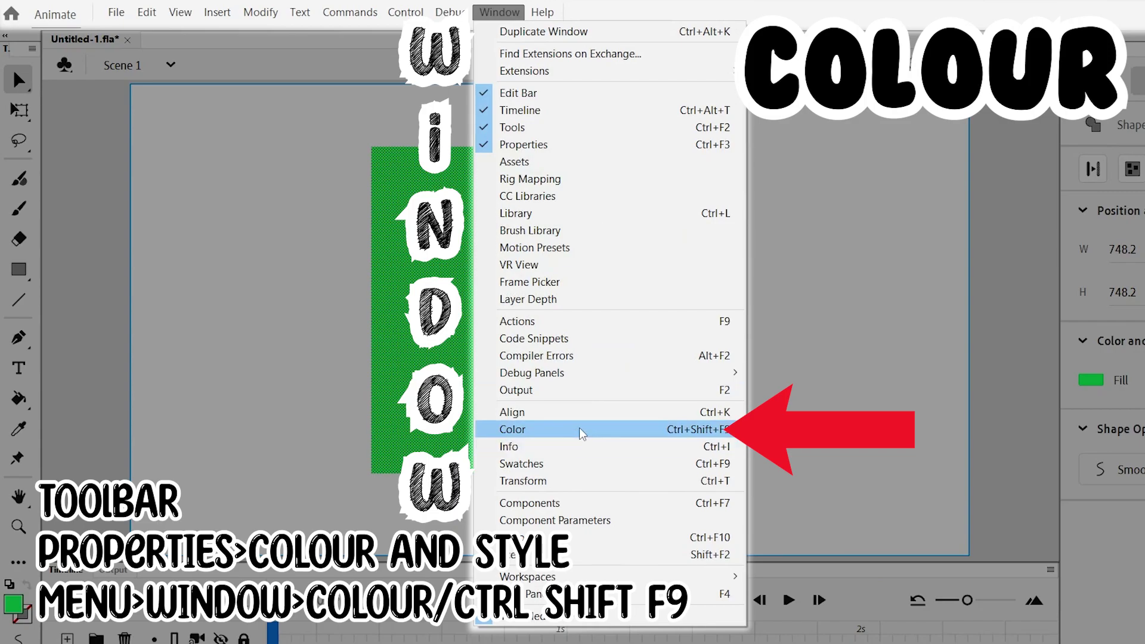
{"action": "left_click", "coordinate": [581, 429]}
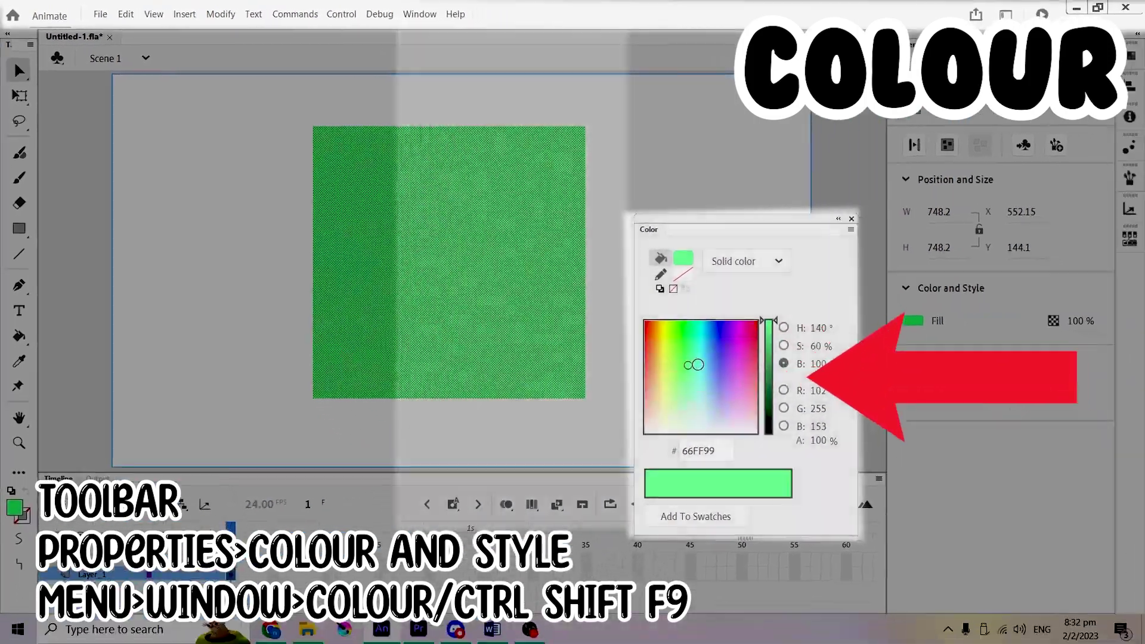
{"action": "left_click_drag", "start_coordinate": [716, 367], "coordinate": [707, 344]}
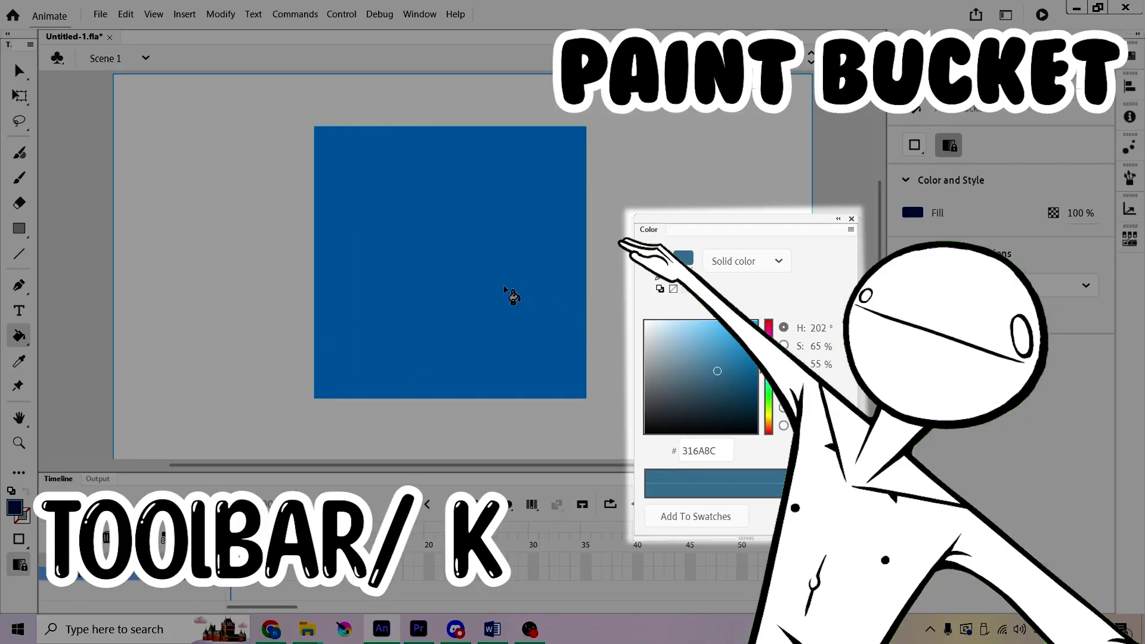
Step: Give the square a red-to-grey linear gradient, setting the right colour stop to grey
{"action": "left_click", "coordinate": [504, 288]}
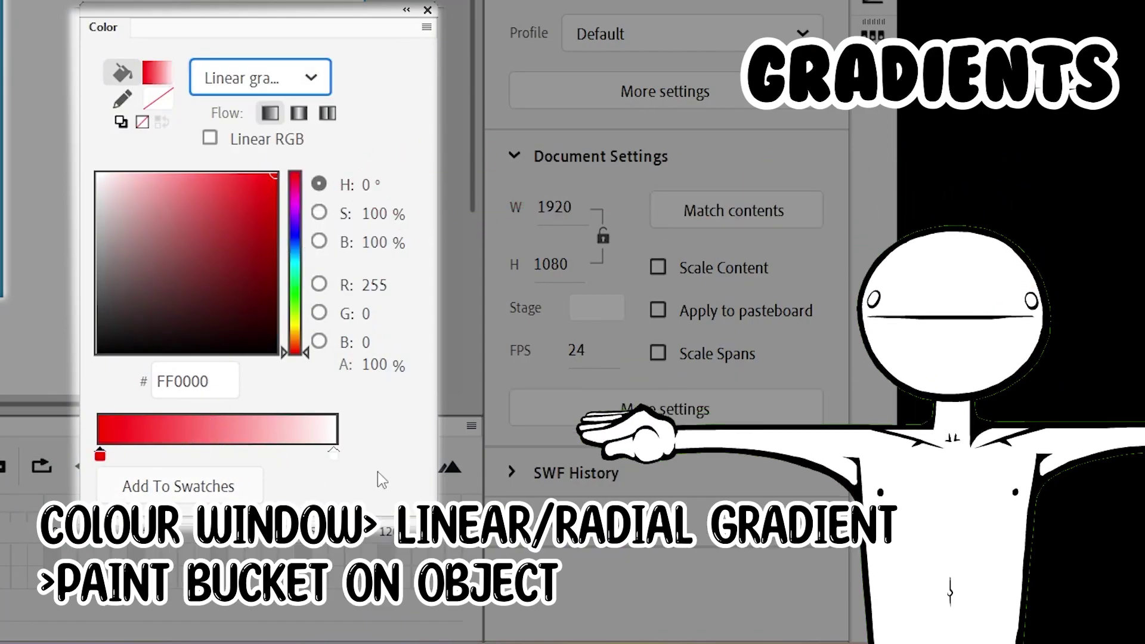
{"action": "double_click", "coordinate": [333, 450]}
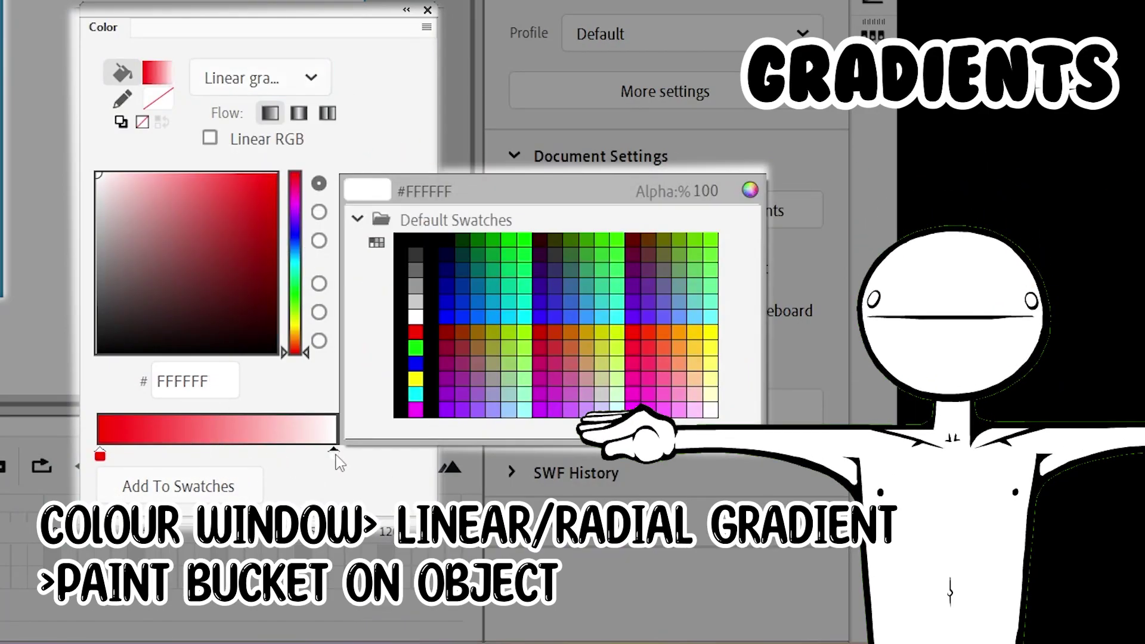
{"action": "left_click", "coordinate": [420, 284]}
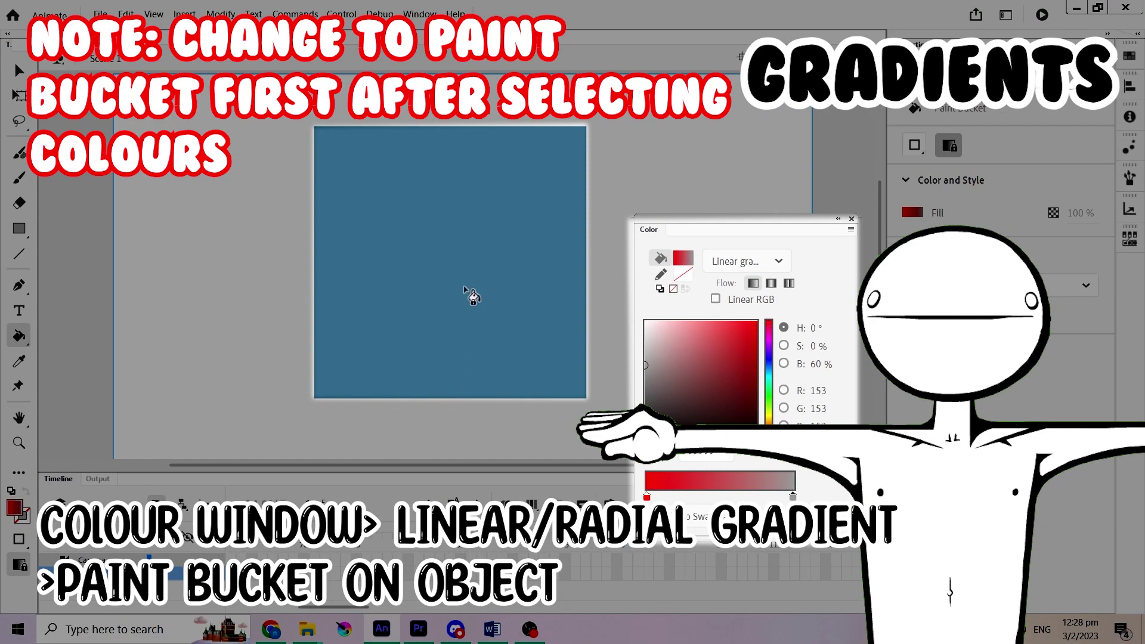
{"action": "left_click", "coordinate": [471, 295]}
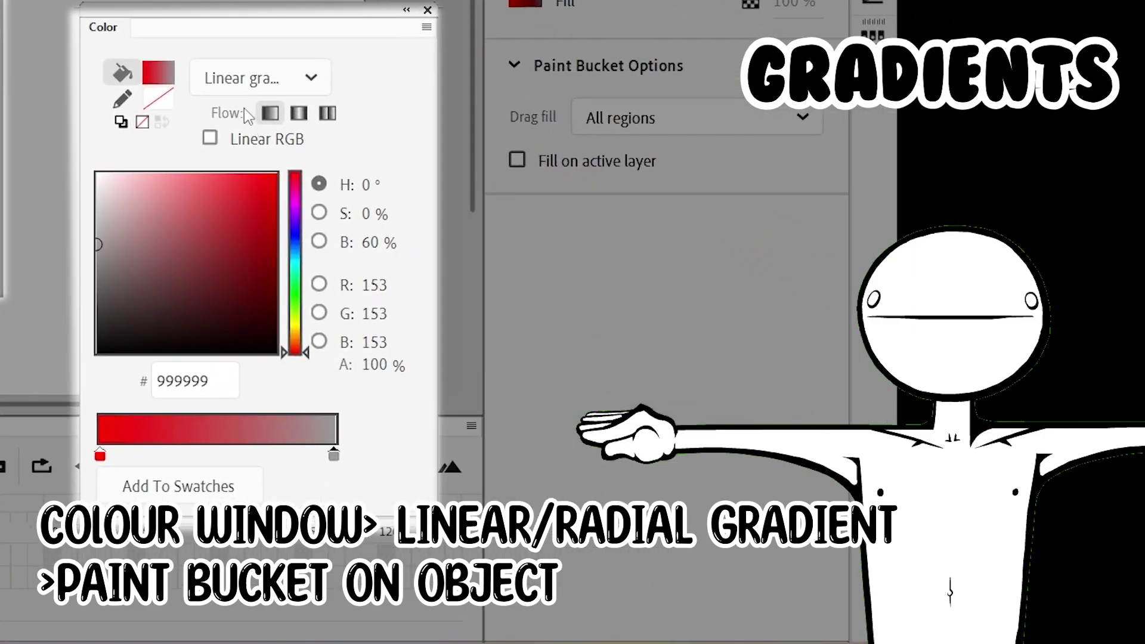
Step: Switch the fill type to Radial gradient and apply it to the square
{"action": "left_click", "coordinate": [254, 84]}
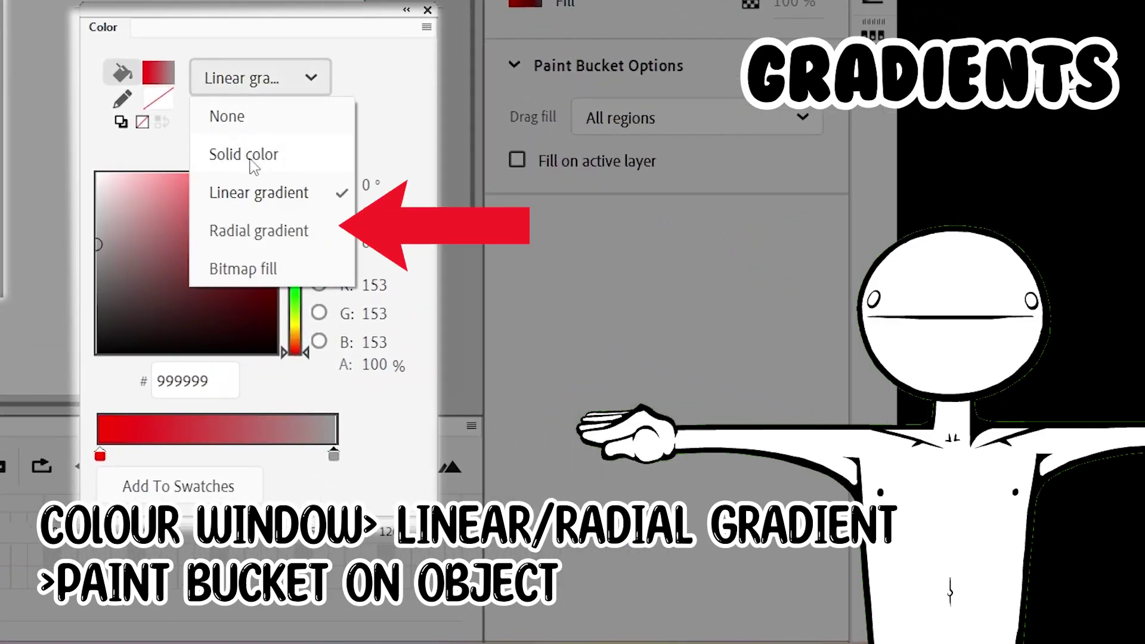
{"action": "left_click", "coordinate": [260, 231]}
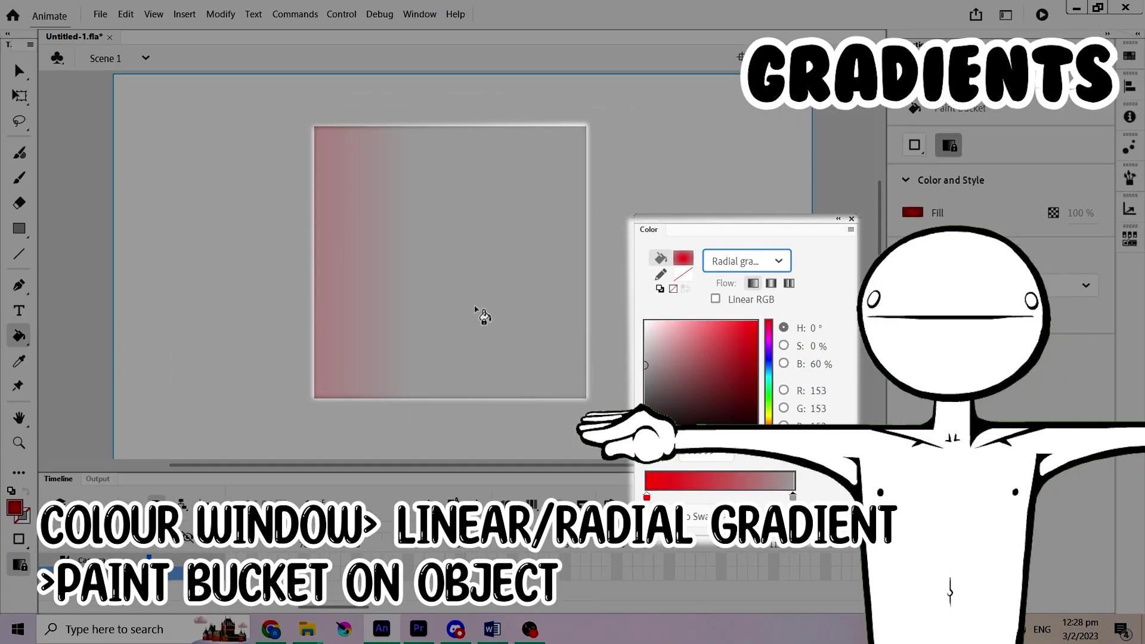
{"action": "left_click", "coordinate": [322, 132]}
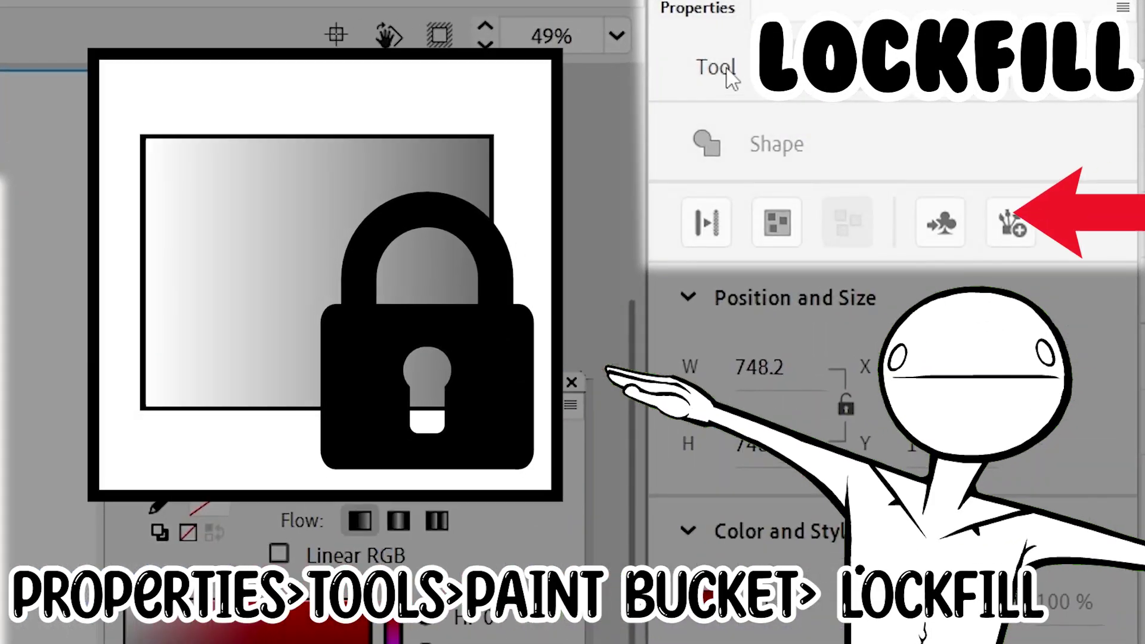
Step: Toggle Lock Fill, refill the square, then shift the gradient centre up-left and shrink its radius
{"action": "left_click", "coordinate": [845, 76]}
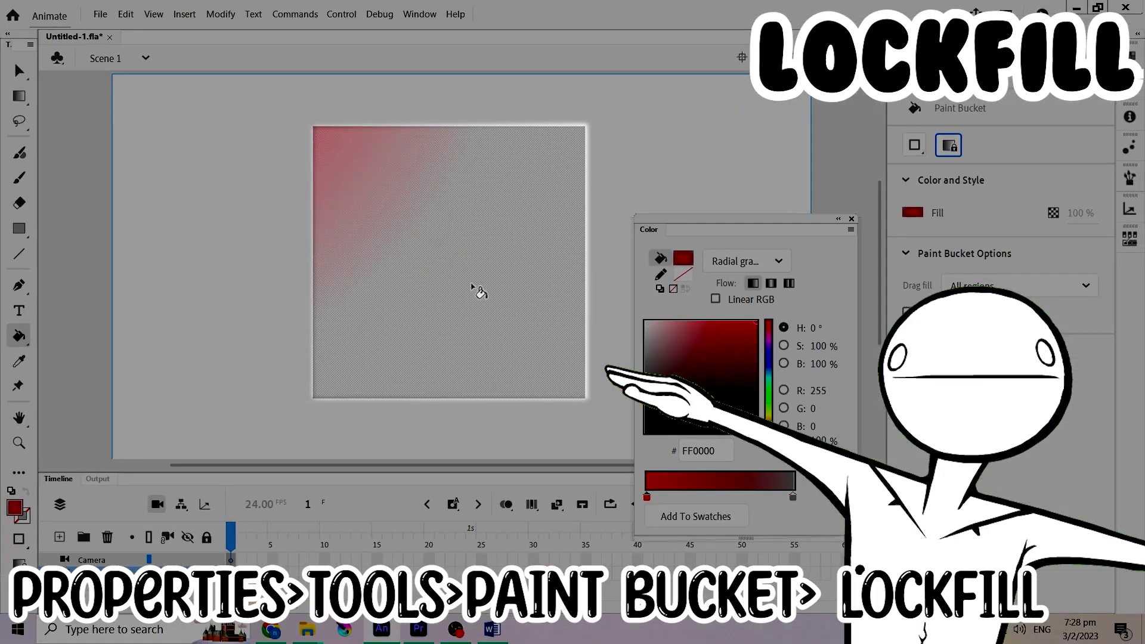
{"action": "left_click", "coordinate": [475, 288]}
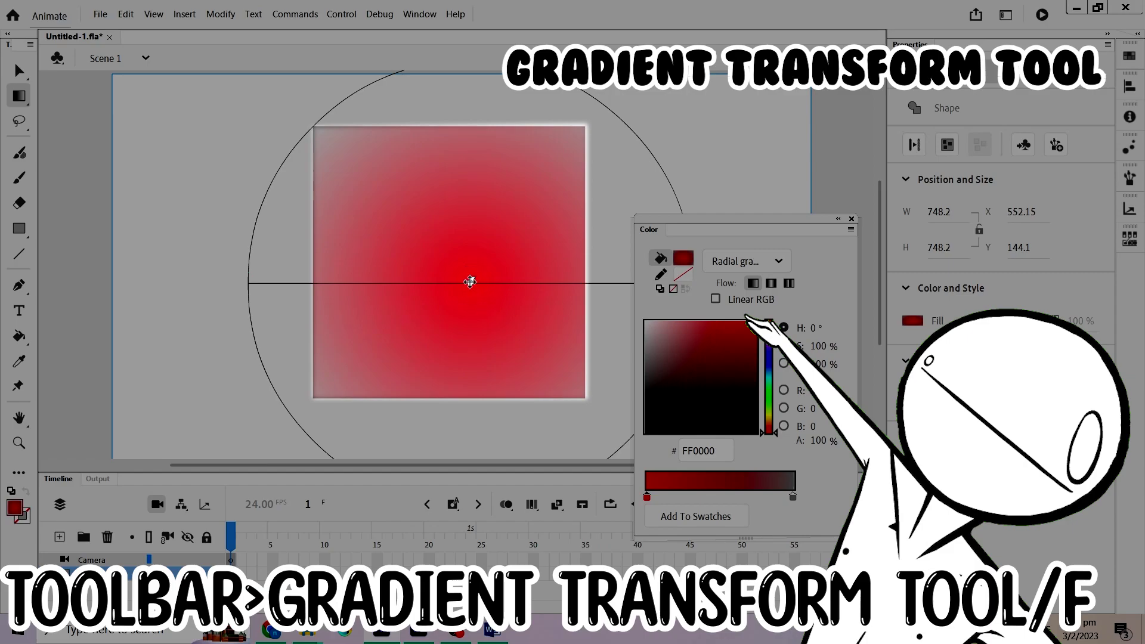
{"action": "left_click_drag", "start_coordinate": [469, 282], "coordinate": [459, 266]}
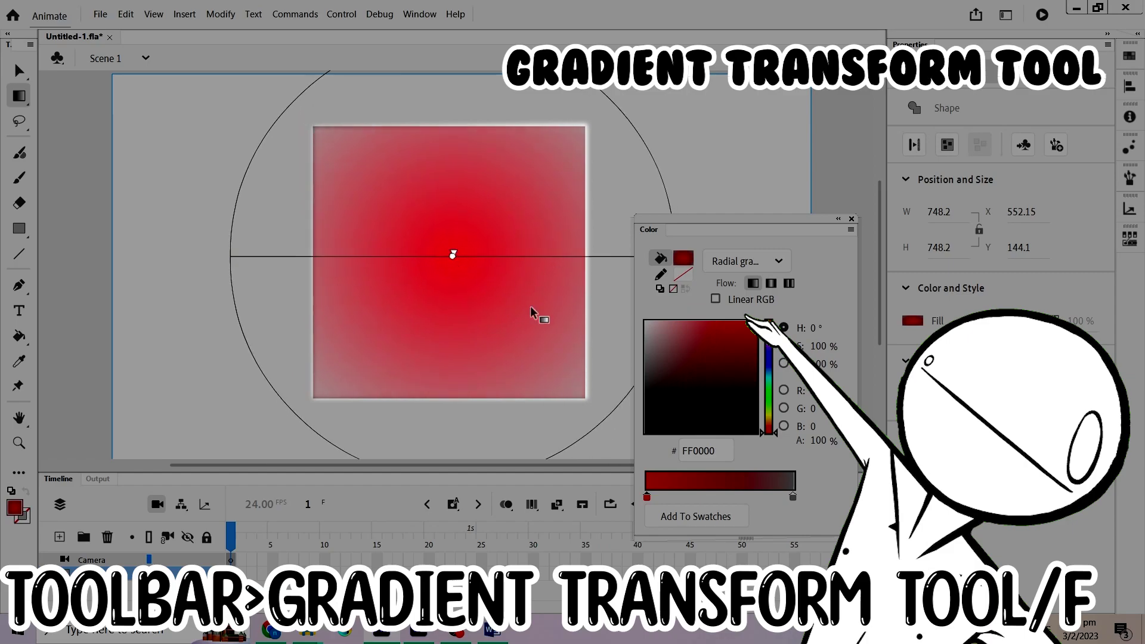
{"action": "left_click_drag", "start_coordinate": [681, 240], "coordinate": [810, 290]}
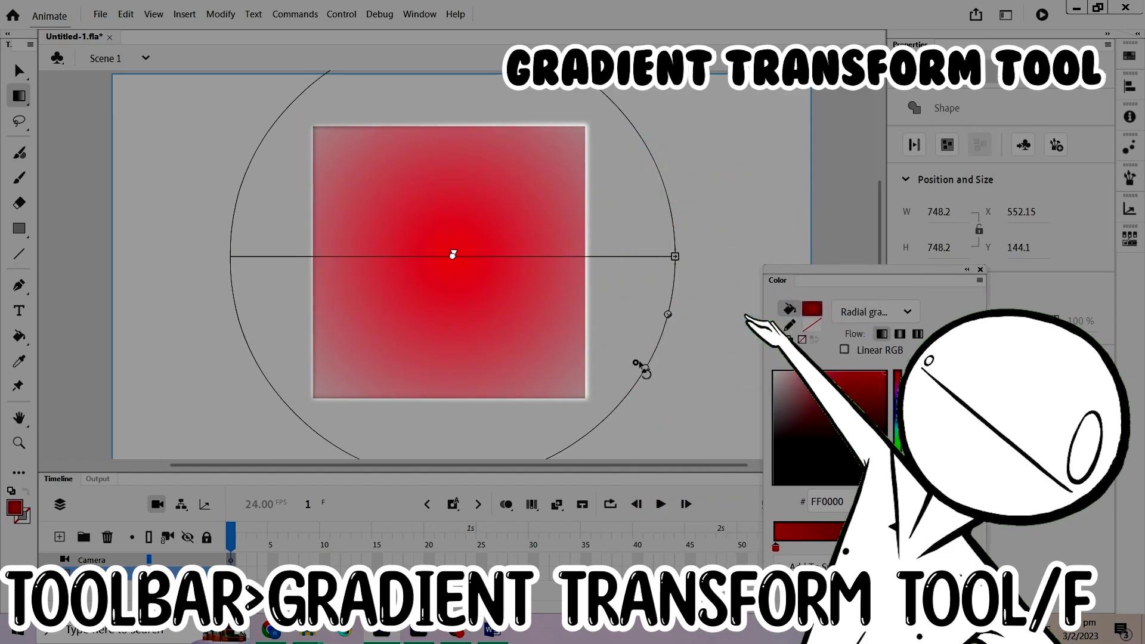
{"action": "left_click_drag", "start_coordinate": [668, 314], "coordinate": [560, 283]}
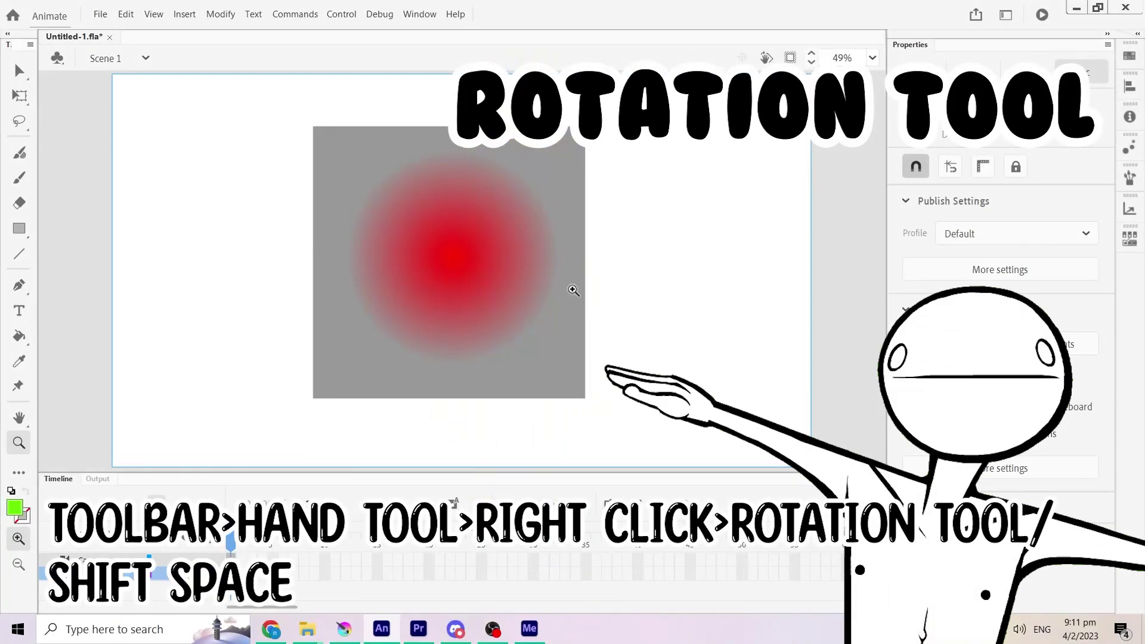
{"action": "left_click", "coordinate": [605, 271]}
{"action": "key", "text": "v"}
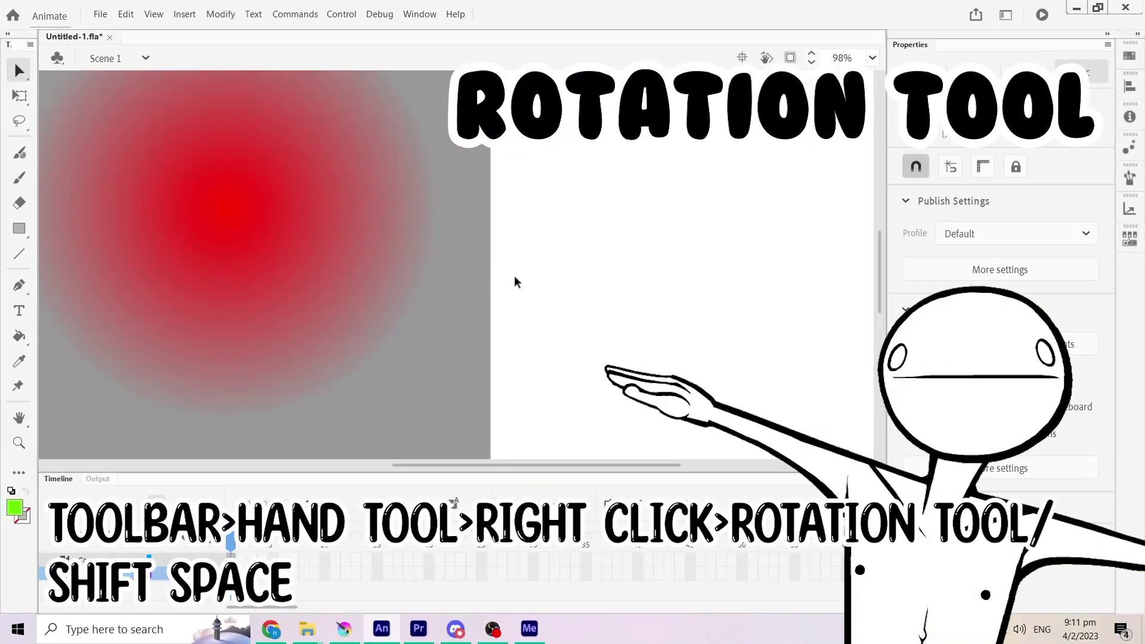
{"action": "key", "text": "shift+space"}
{"action": "mouse_move", "coordinate": [521, 276]}
{"action": "left_mouse_down"}
{"action": "mouse_move", "coordinate": [113, 171]}
{"action": "mouse_move", "coordinate": [120, 133]}
{"action": "mouse_move", "coordinate": [275, 58]}
{"action": "mouse_move", "coordinate": [732, 193]}
{"action": "mouse_move", "coordinate": [625, 497]}
{"action": "left_mouse_up"}
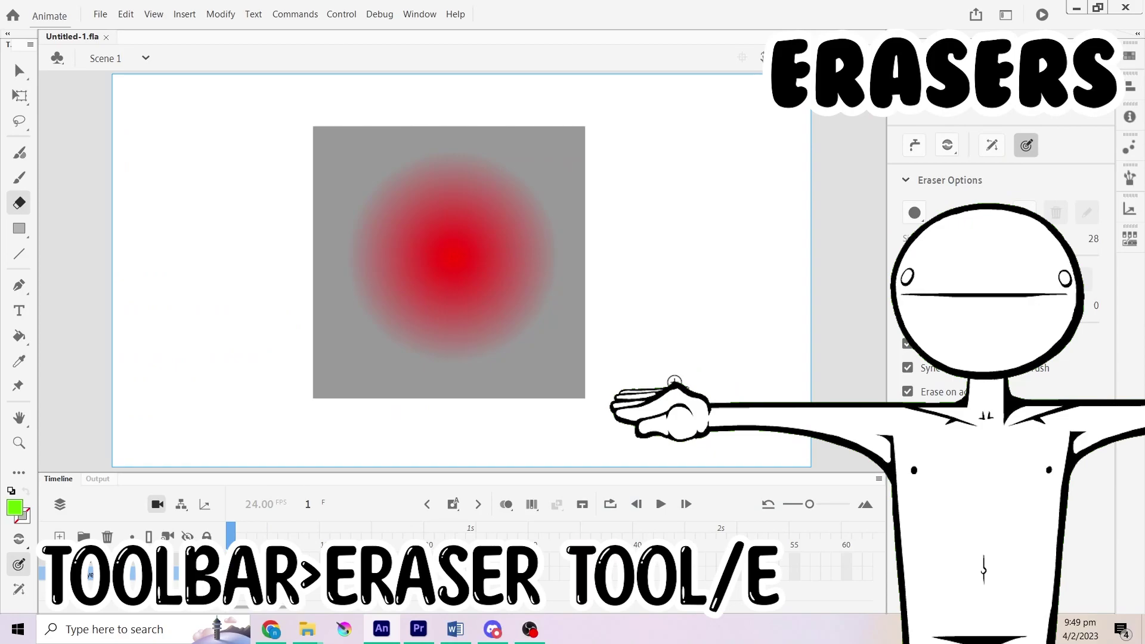
Step: Switch to the Eraser tool and open its eraser mode list in Properties
{"action": "key", "text": "v"}
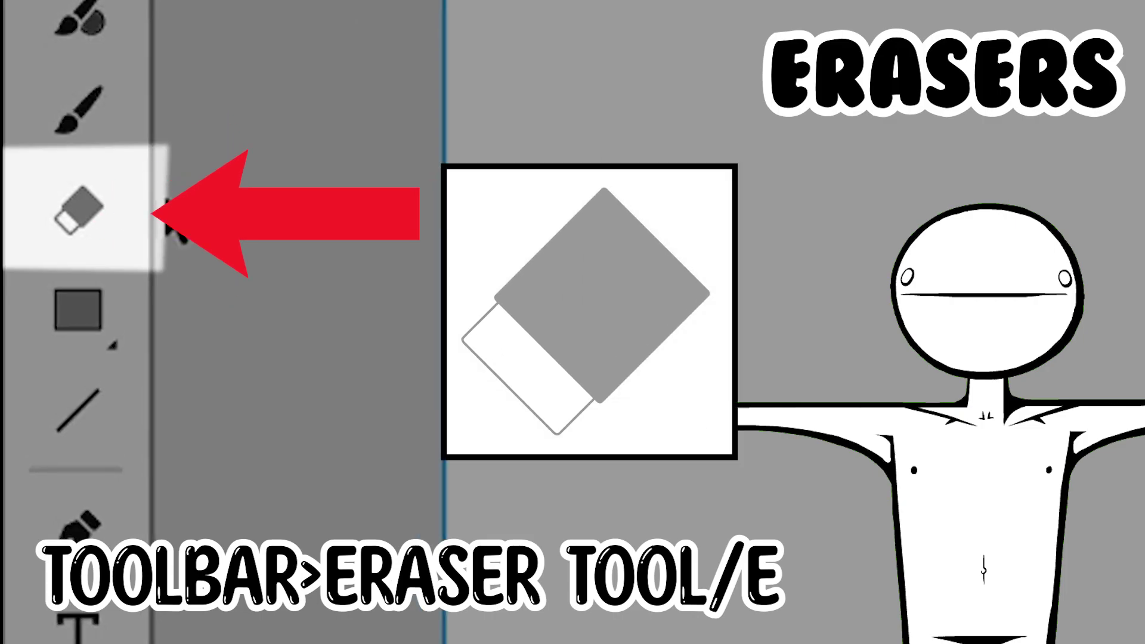
{"action": "left_click", "coordinate": [122, 230]}
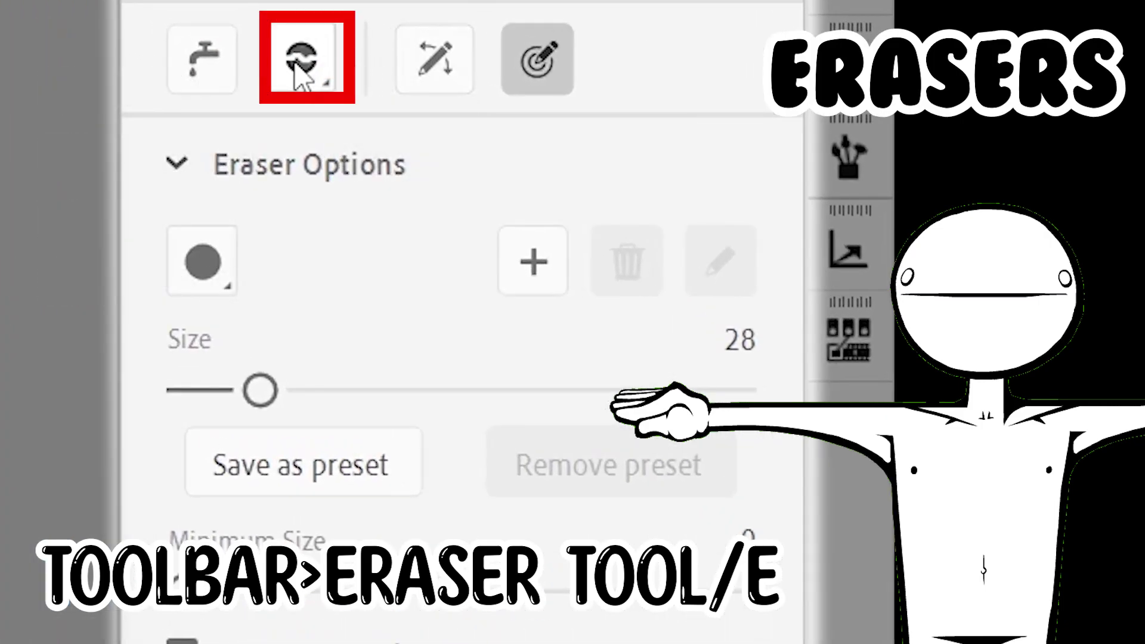
{"action": "left_click", "coordinate": [296, 66]}
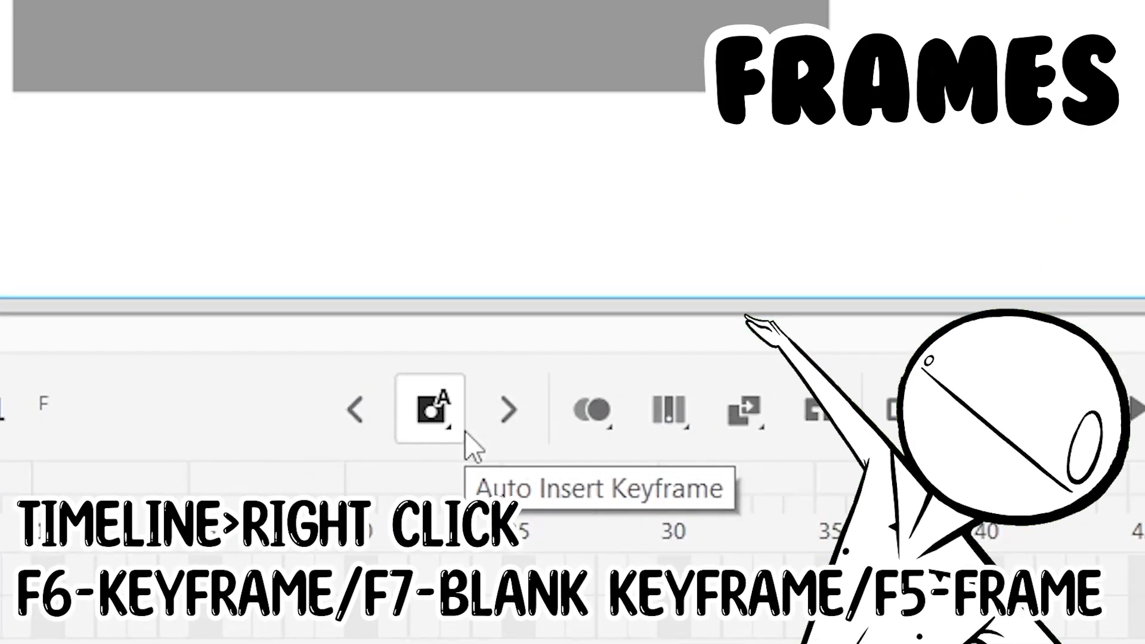
Step: Insert a regular frame at frame 2 of Layer_1 from the Keyframe dropdown
{"action": "left_click", "coordinate": [445, 410]}
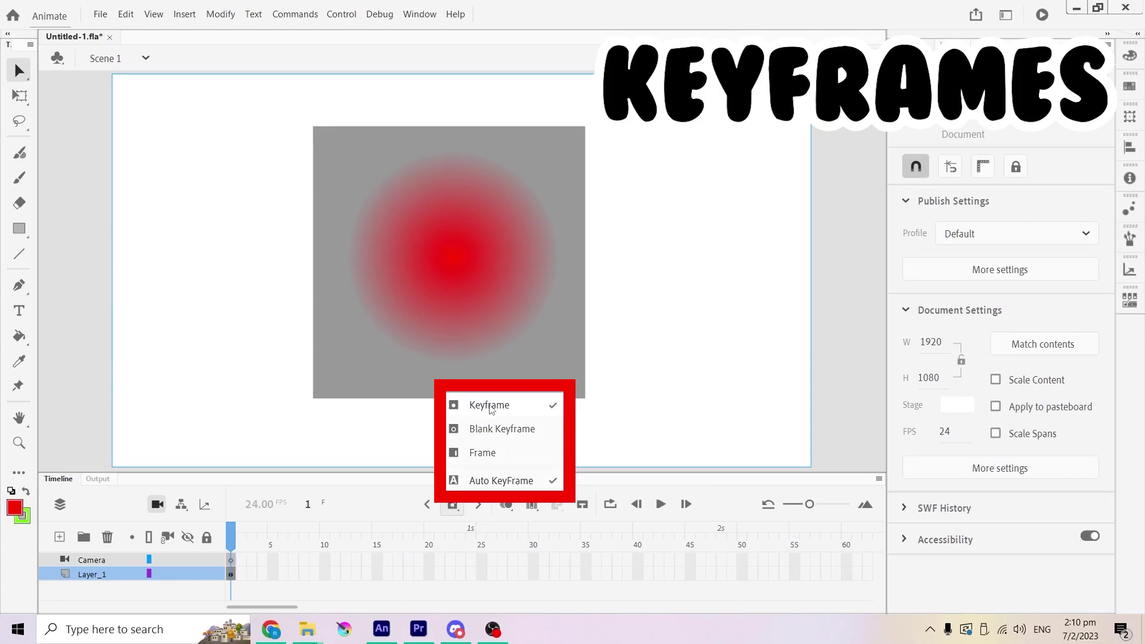
{"action": "left_click", "coordinate": [489, 406]}
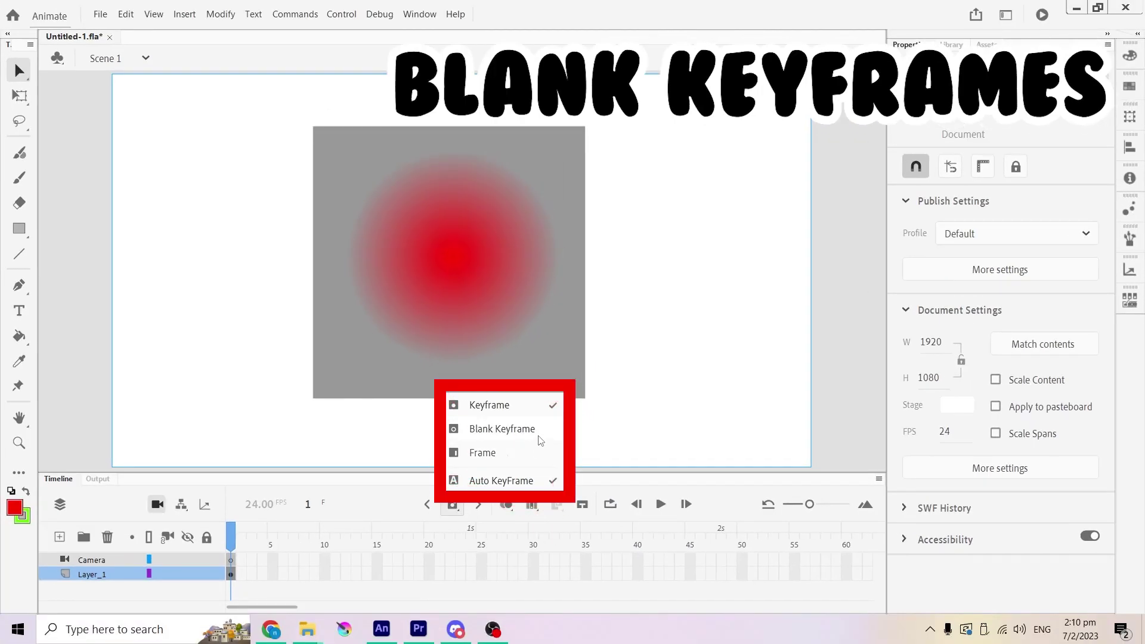
{"action": "left_click", "coordinate": [537, 430]}
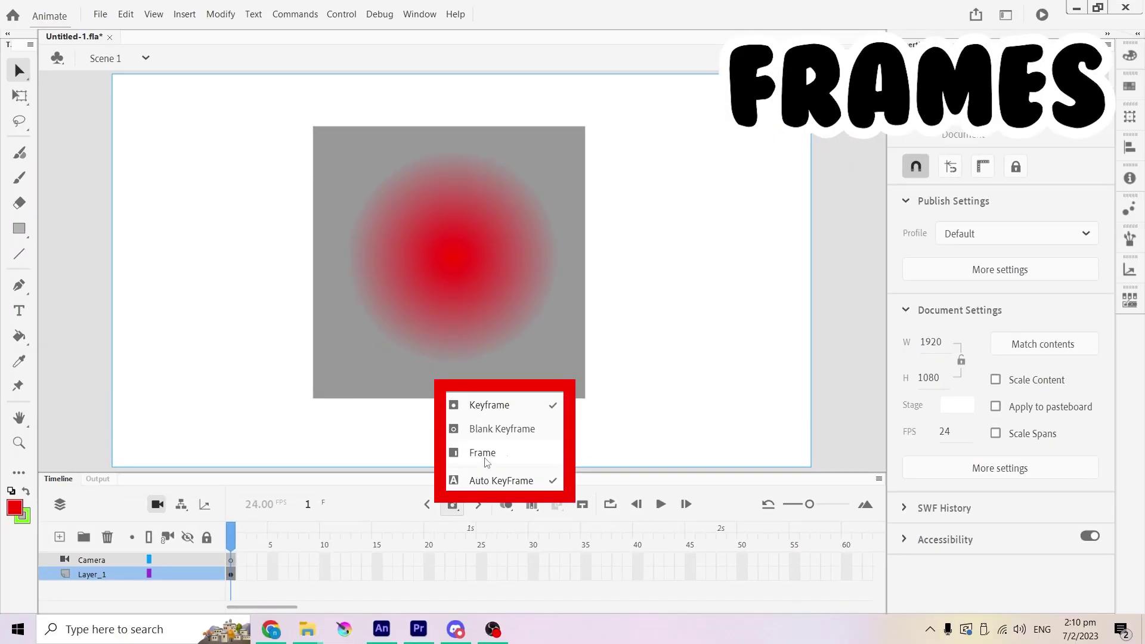
{"action": "left_click", "coordinate": [484, 454]}
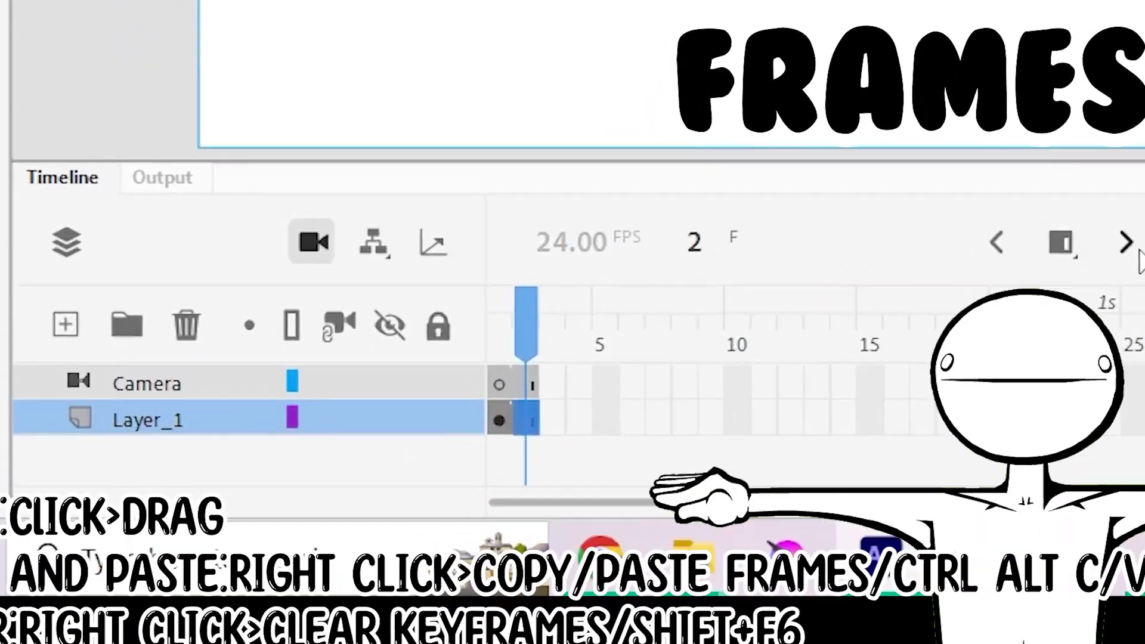
Step: Move Layer_1's keyframe from frame 1 to frame 2 and copy its frames
{"action": "left_click", "coordinate": [230, 574]}
{"action": "left_click_drag", "start_coordinate": [582, 381], "coordinate": [614, 386]}
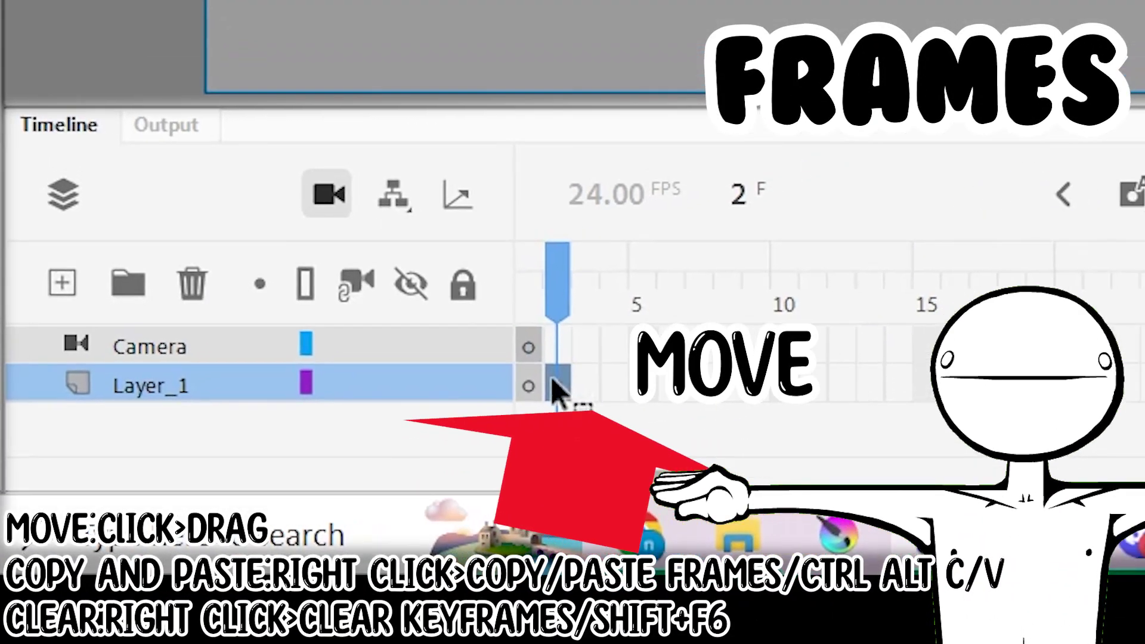
{"action": "right_click", "coordinate": [341, 442]}
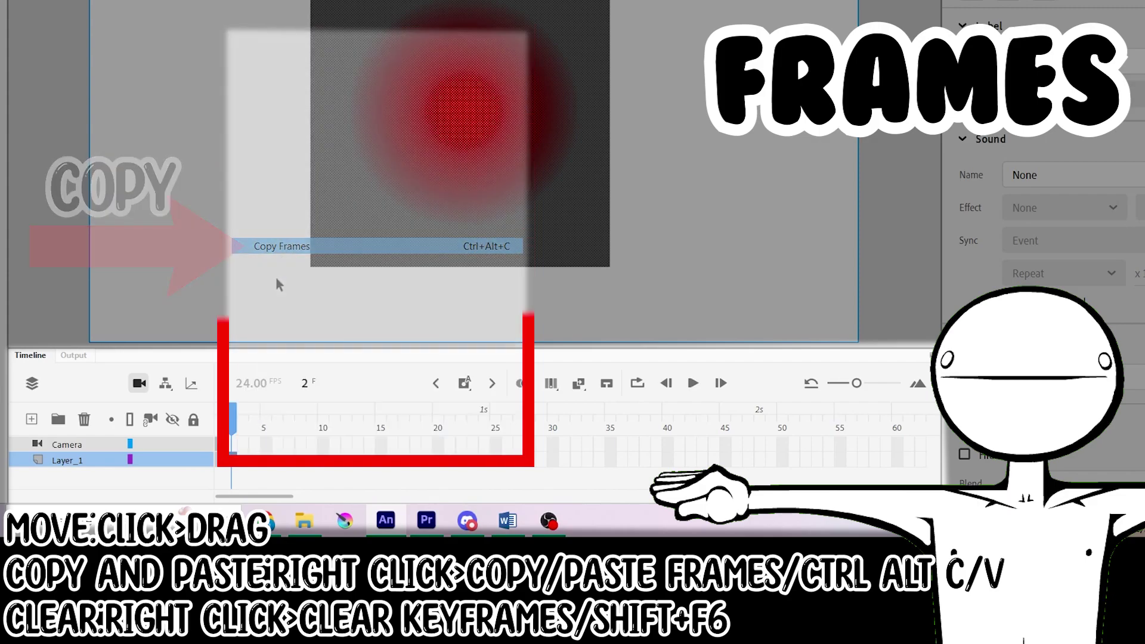
Step: Paste the copied frames on Layer_1, then clear the keyframe
{"action": "right_click", "coordinate": [234, 459]}
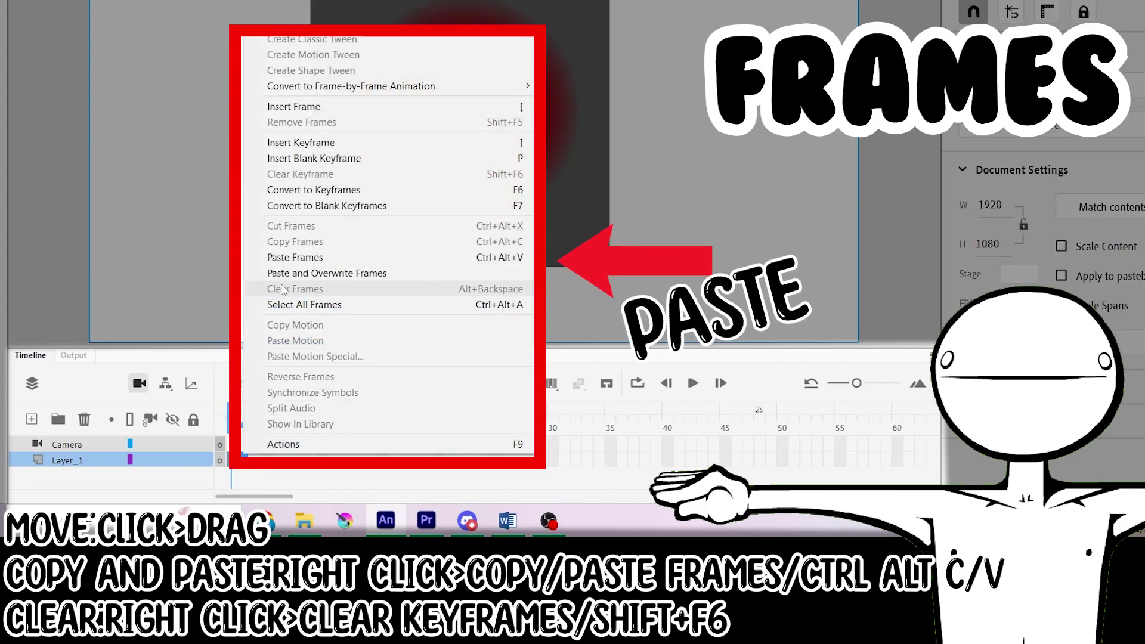
{"action": "left_click", "coordinate": [292, 258]}
{"action": "right_click", "coordinate": [248, 468]}
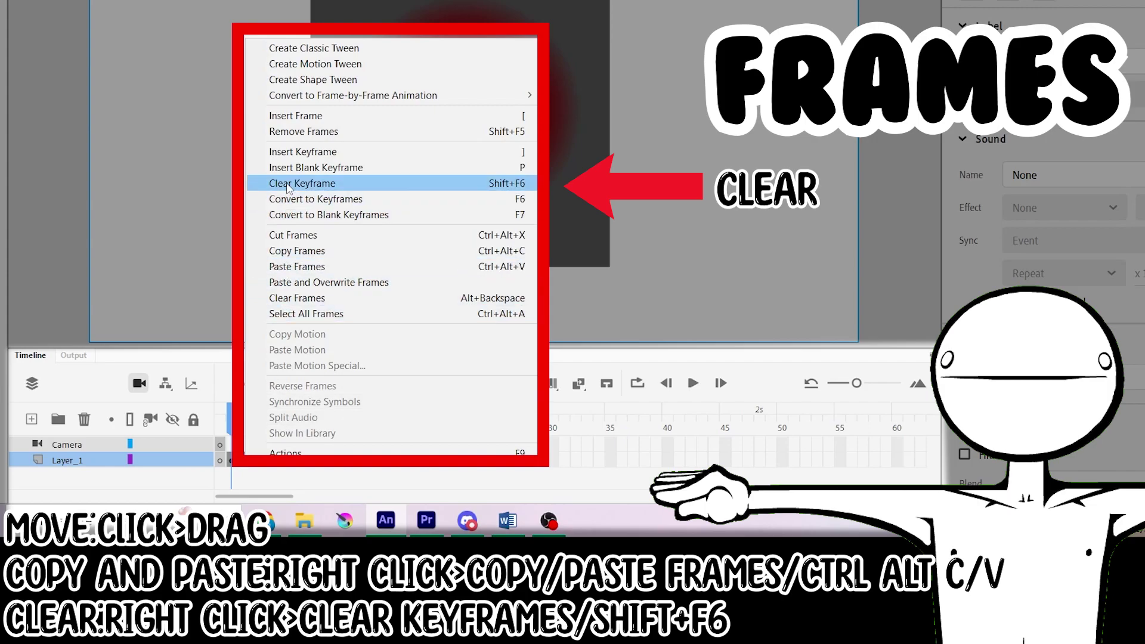
{"action": "left_click", "coordinate": [292, 183]}
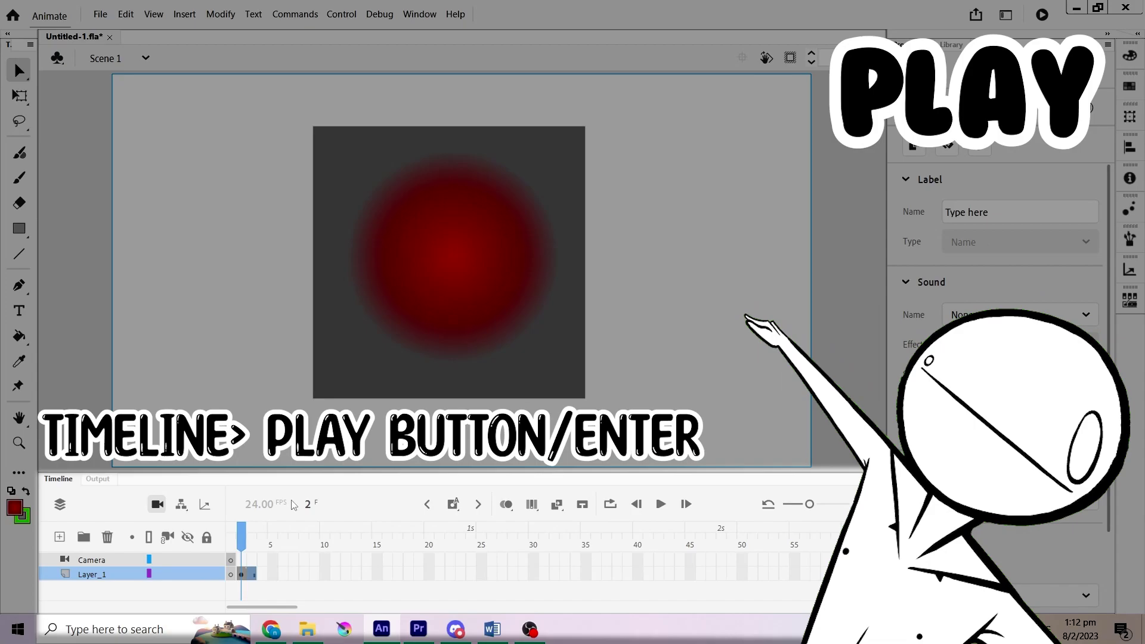
Step: Rewind to frame 1 and play the animation with looping turned on
{"action": "left_click", "coordinate": [250, 530]}
{"action": "left_click_drag", "start_coordinate": [260, 551], "coordinate": [230, 552]}
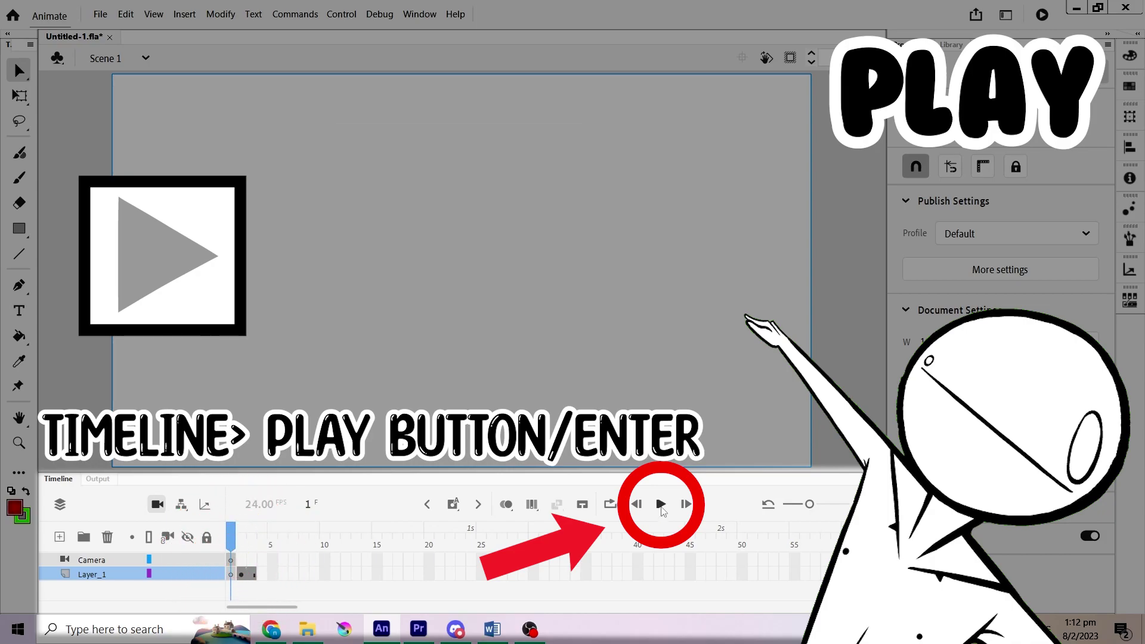
{"action": "left_click", "coordinate": [660, 506]}
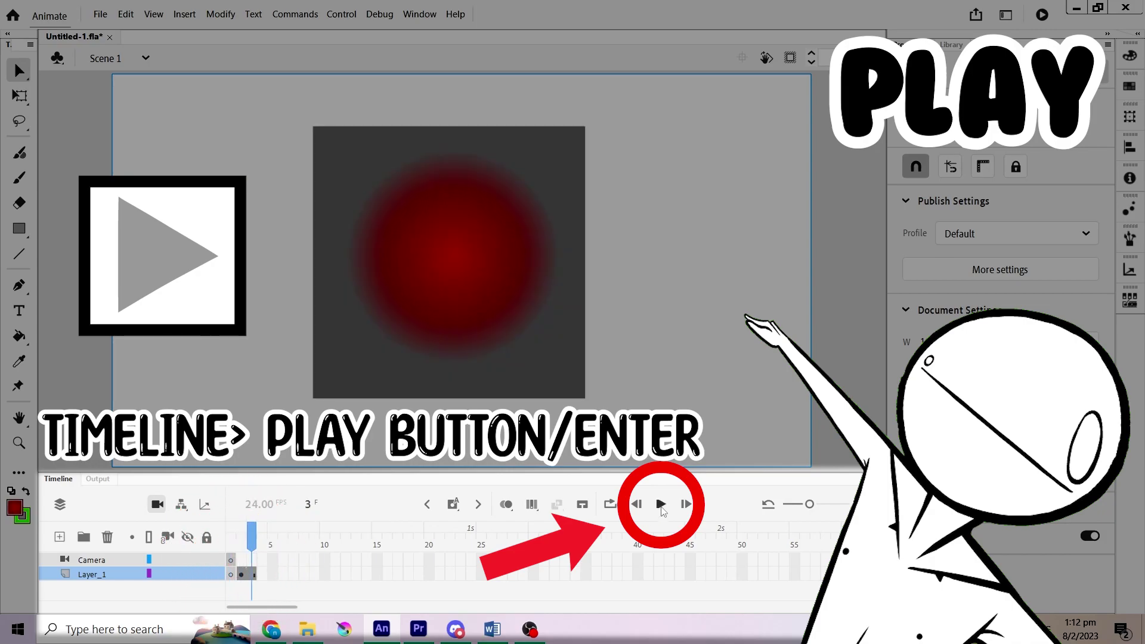
{"action": "left_click", "coordinate": [613, 505]}
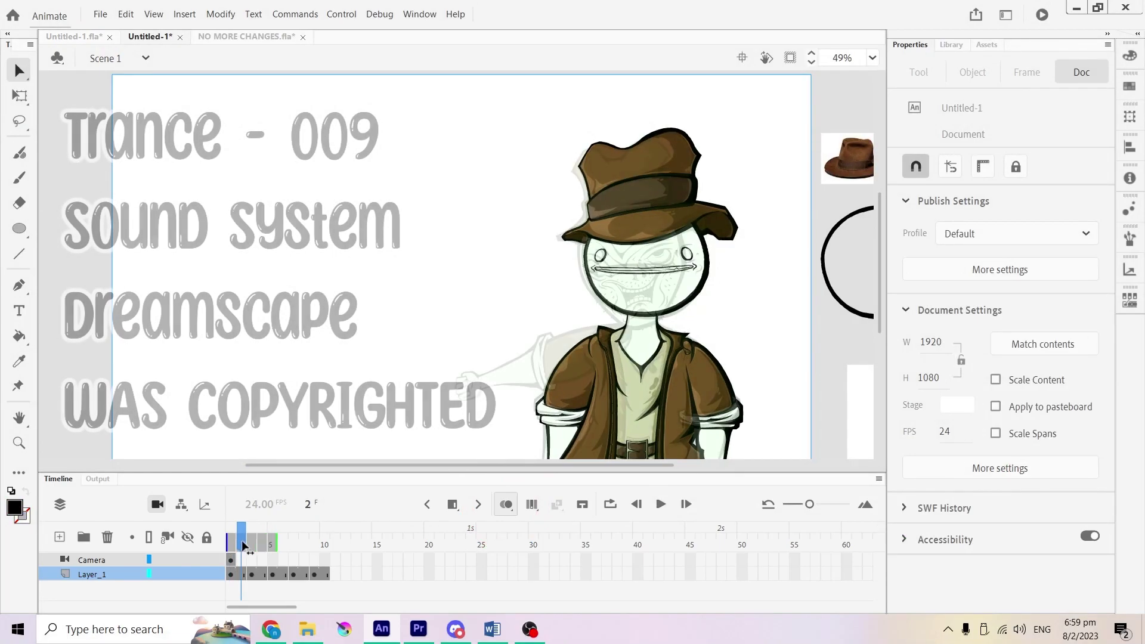
Step: Scrub frames 2–6 with onion skinning and open the Advanced onion skin settings
{"action": "left_click_drag", "start_coordinate": [273, 543], "coordinate": [294, 555]}
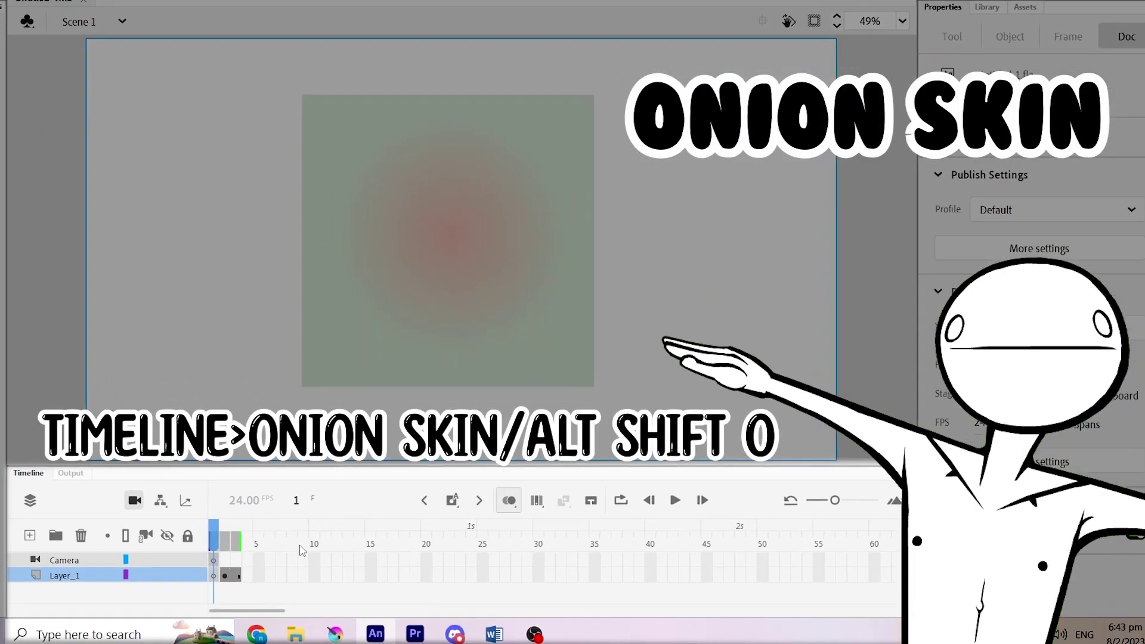
{"action": "left_click", "coordinate": [523, 487]}
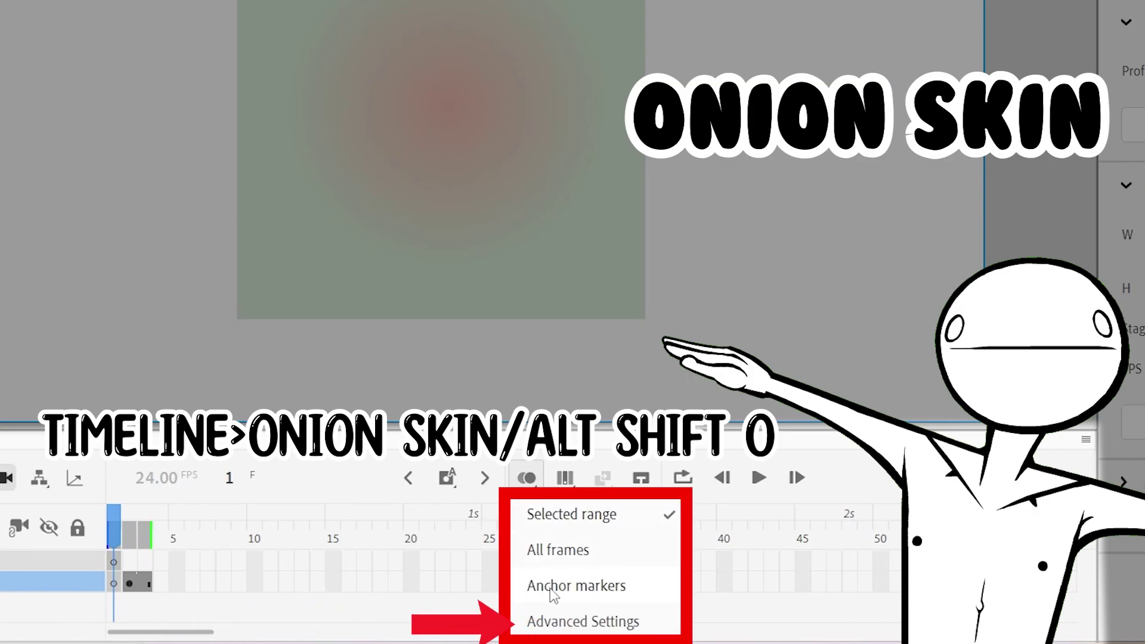
{"action": "left_click", "coordinate": [566, 621]}
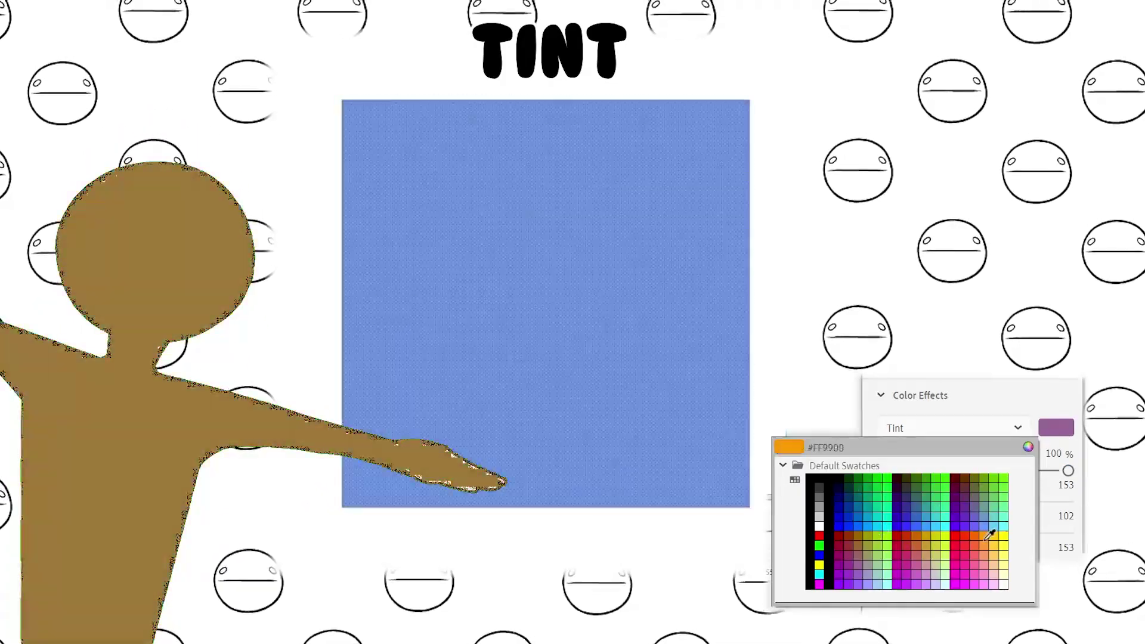
Step: Tint the square pink, set alpha to 100%, blur 20 and drop shadow strength 2000
{"action": "left_click", "coordinate": [1023, 510]}
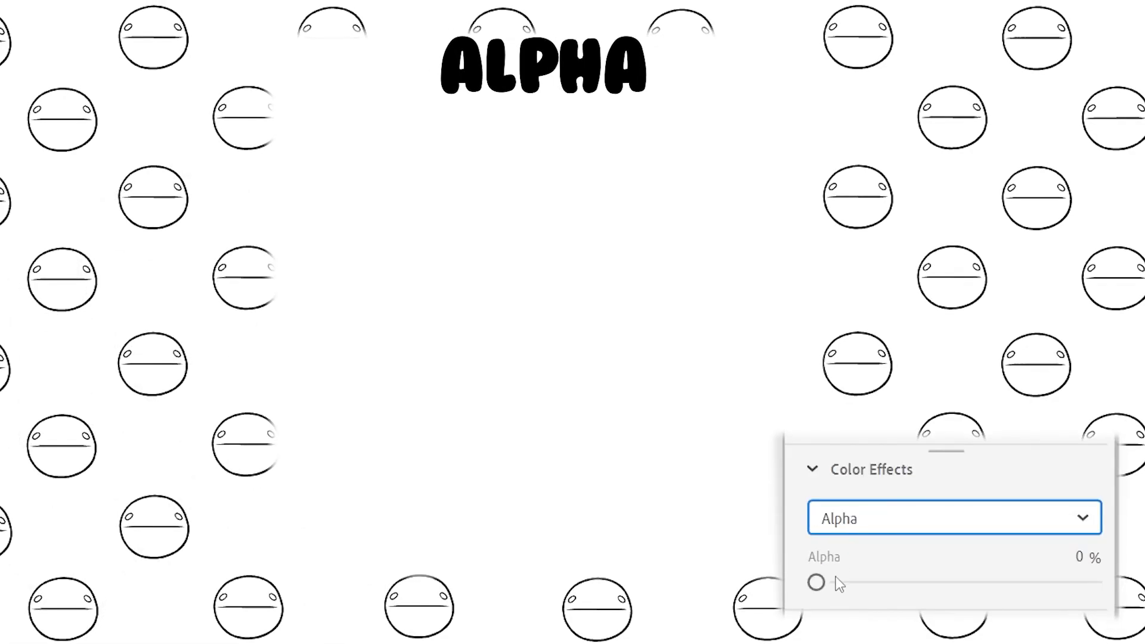
{"action": "left_click_drag", "start_coordinate": [817, 583], "coordinate": [1092, 583]}
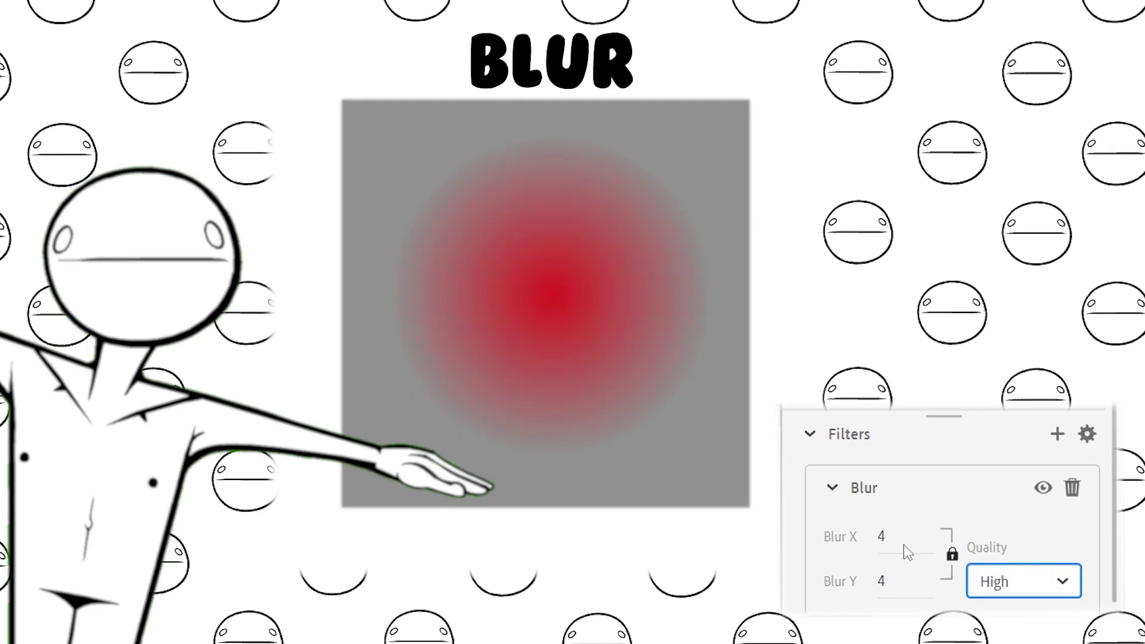
{"action": "type", "text": "20"}
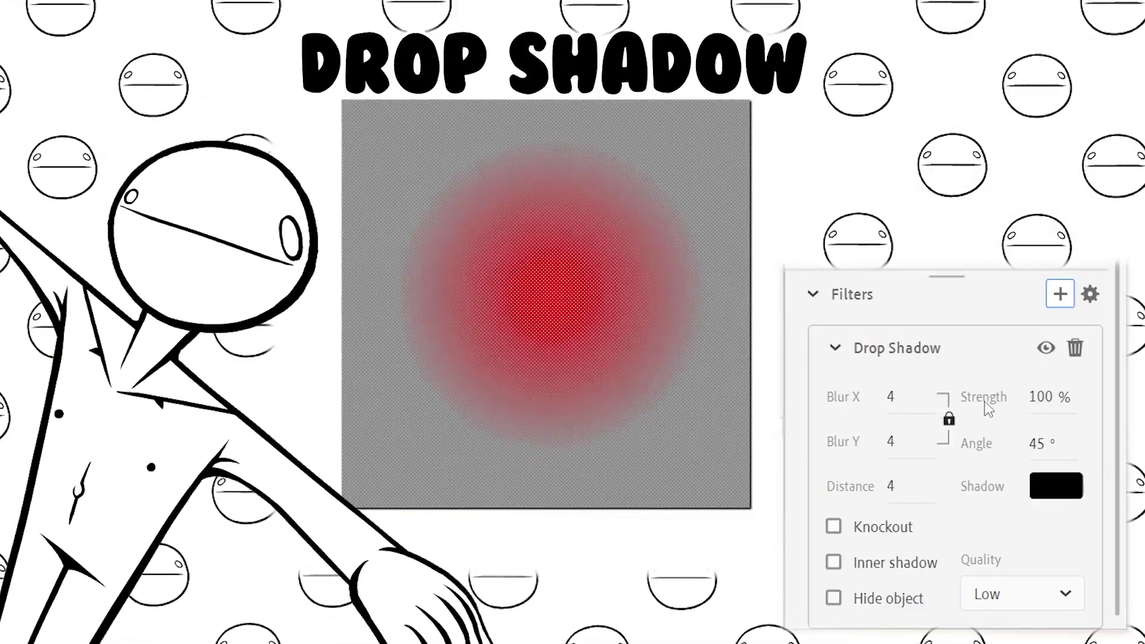
{"action": "left_click", "coordinate": [1037, 396]}
{"action": "type", "text": "2000"}
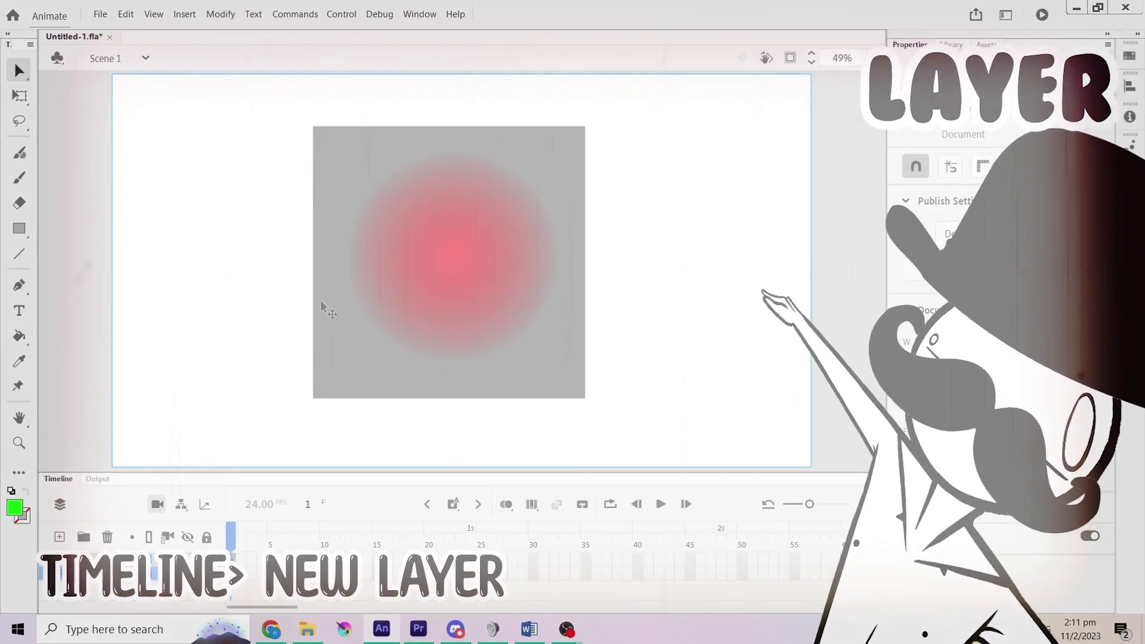
Step: Draw a green rectangle over the grey square on Layer_1 and drag it right
{"action": "key", "text": "r"}
{"action": "left_click_drag", "start_coordinate": [653, 177], "coordinate": [405, 372]}
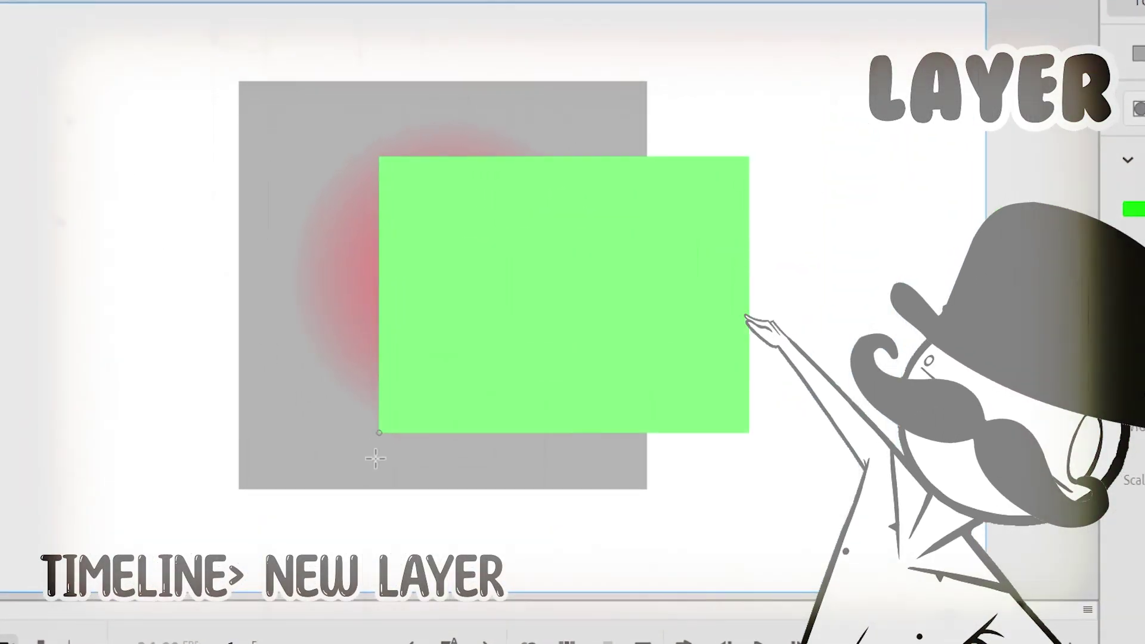
{"action": "left_click_drag", "start_coordinate": [373, 471], "coordinate": [363, 576]}
{"action": "key", "text": "v"}
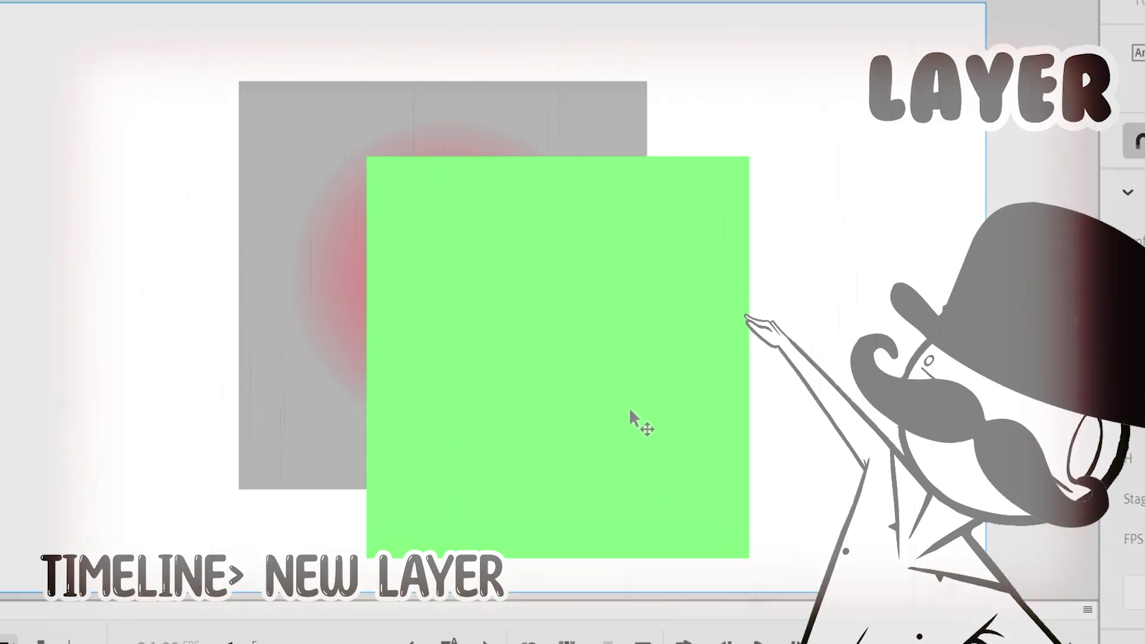
{"action": "left_click", "coordinate": [603, 353]}
{"action": "mouse_move", "coordinate": [603, 353]}
{"action": "left_mouse_down"}
{"action": "mouse_move", "coordinate": [761, 396]}
{"action": "mouse_move", "coordinate": [941, 395]}
{"action": "mouse_move", "coordinate": [914, 374]}
{"action": "left_mouse_up"}
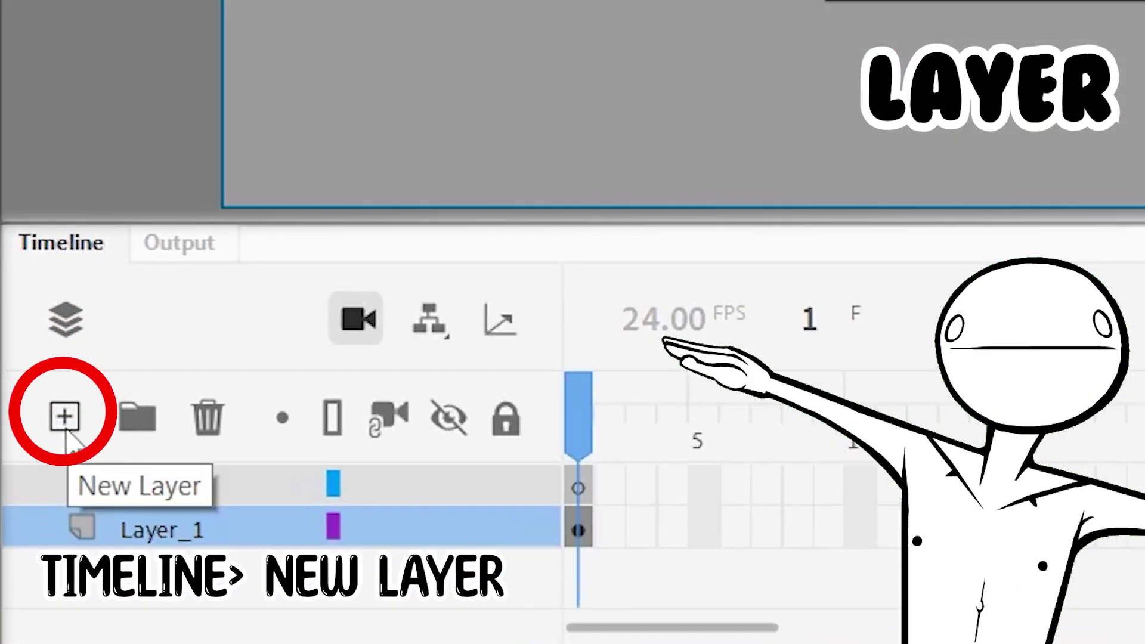
Step: Add a new Layer_2 and draw a green square on it
{"action": "left_click", "coordinate": [59, 537]}
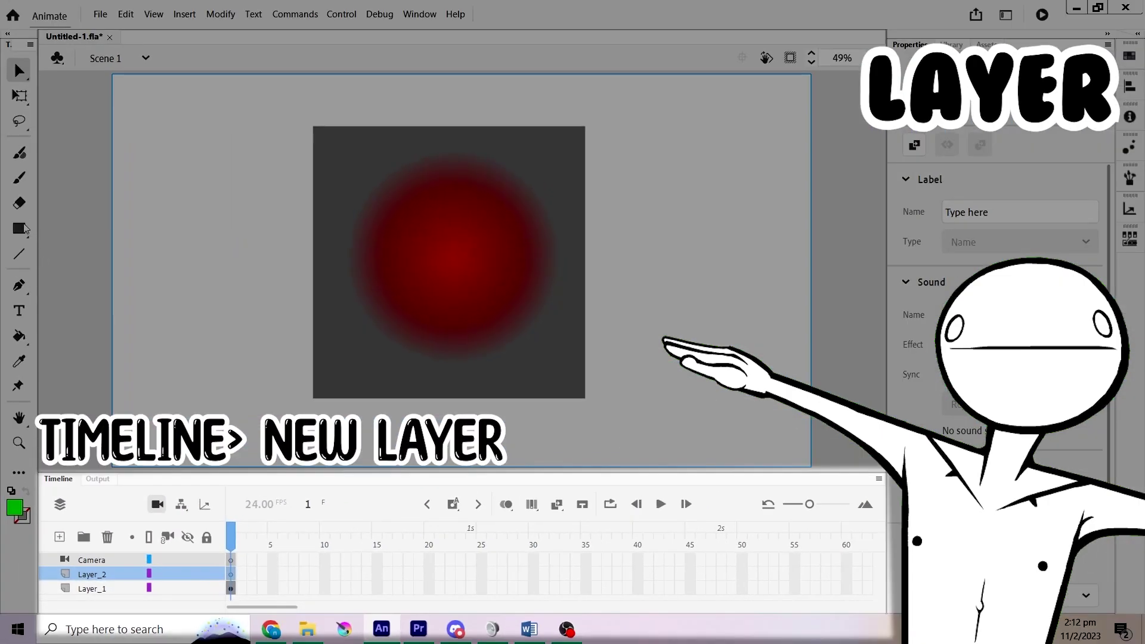
{"action": "left_click", "coordinate": [22, 228]}
{"action": "mouse_move", "coordinate": [658, 154]}
{"action": "left_mouse_down"}
{"action": "mouse_move", "coordinate": [455, 231]}
{"action": "mouse_move", "coordinate": [386, 426]}
{"action": "left_mouse_up"}
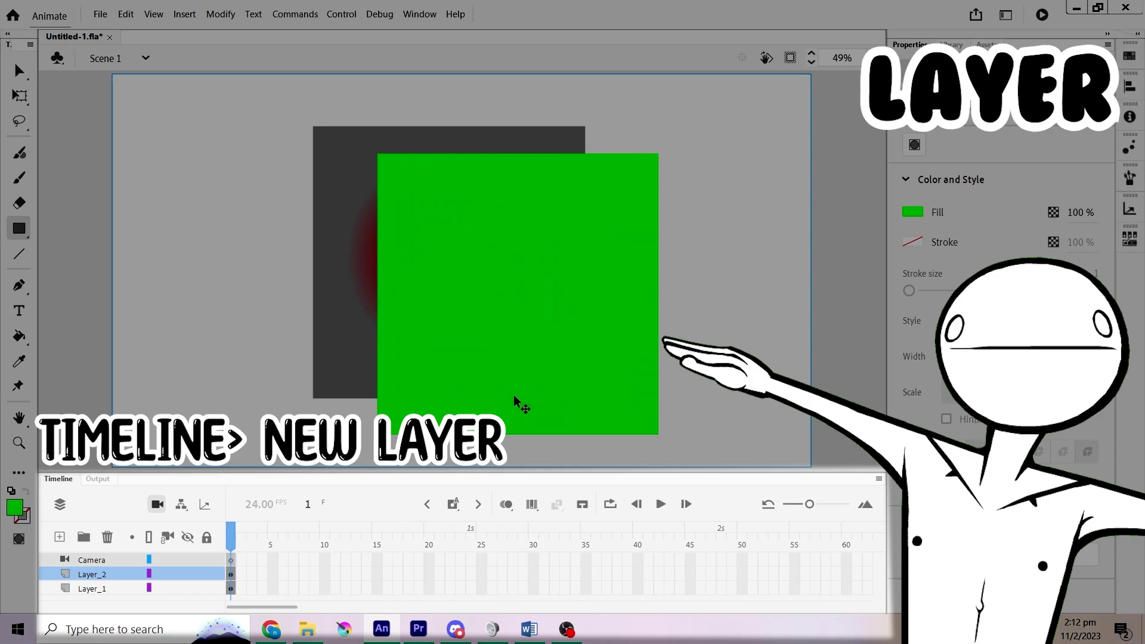
Step: Reposition the green square to the right and move Layer_2 beneath Layer_1
{"action": "key", "text": "v"}
{"action": "left_click", "coordinate": [518, 284]}
{"action": "left_click_drag", "start_coordinate": [519, 284], "coordinate": [774, 231]}
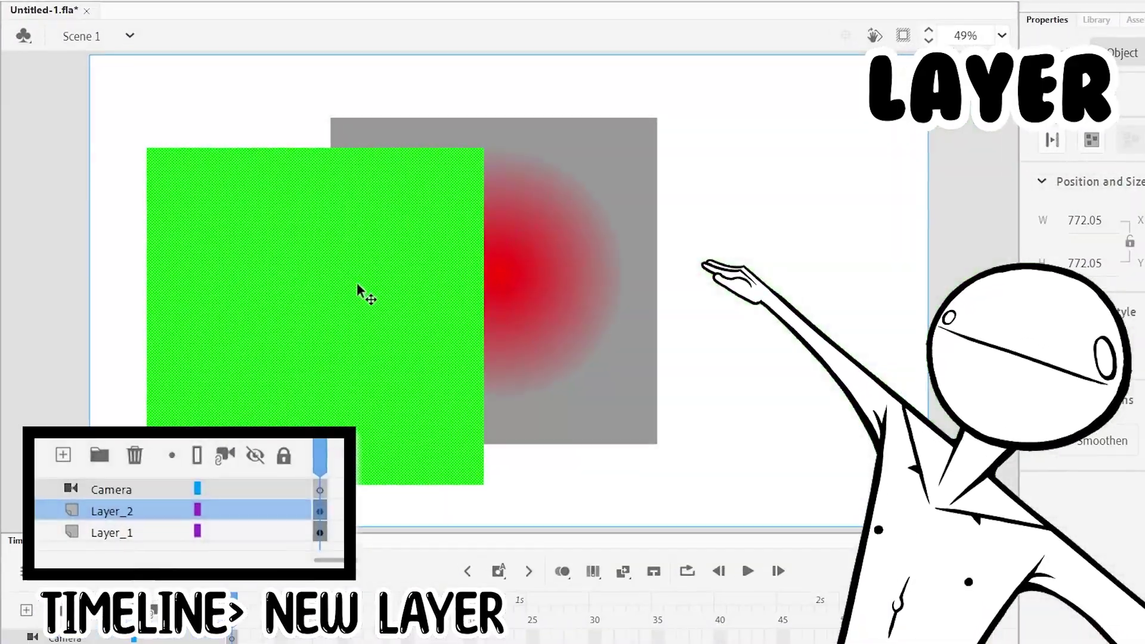
{"action": "left_click_drag", "start_coordinate": [357, 281], "coordinate": [829, 285]}
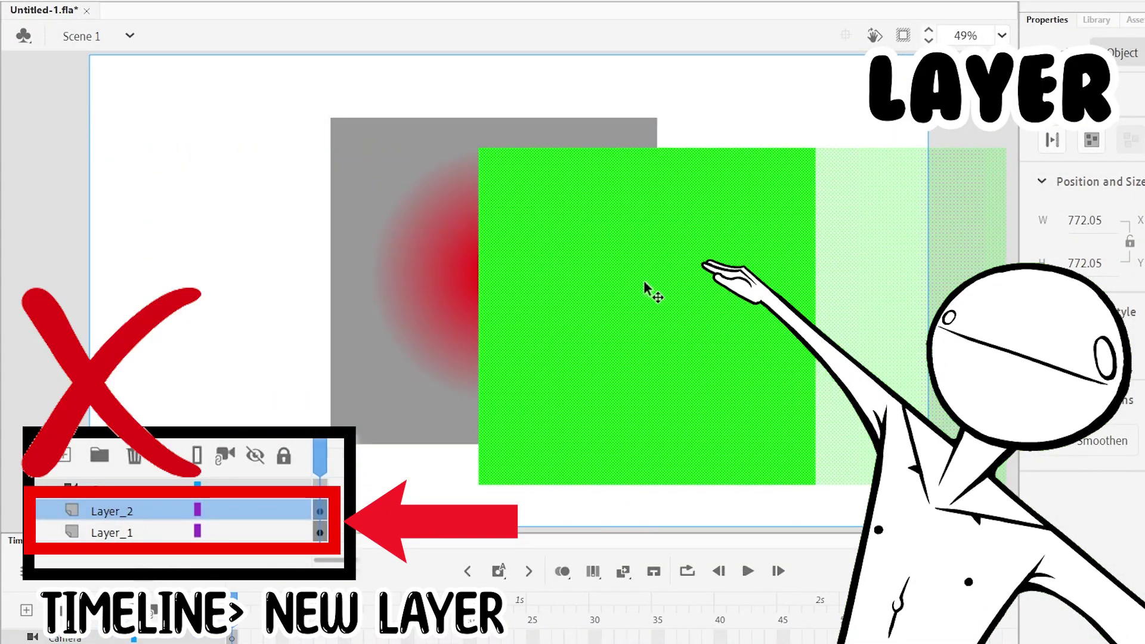
{"action": "left_click_drag", "start_coordinate": [644, 282], "coordinate": [590, 284]}
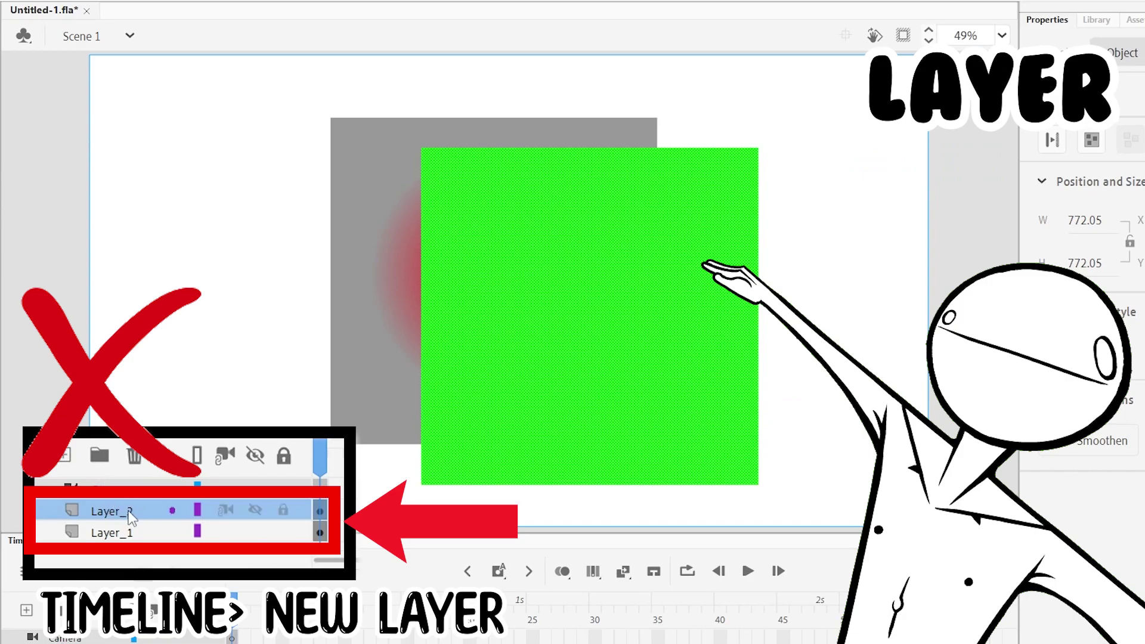
{"action": "left_click_drag", "start_coordinate": [130, 517], "coordinate": [130, 539]}
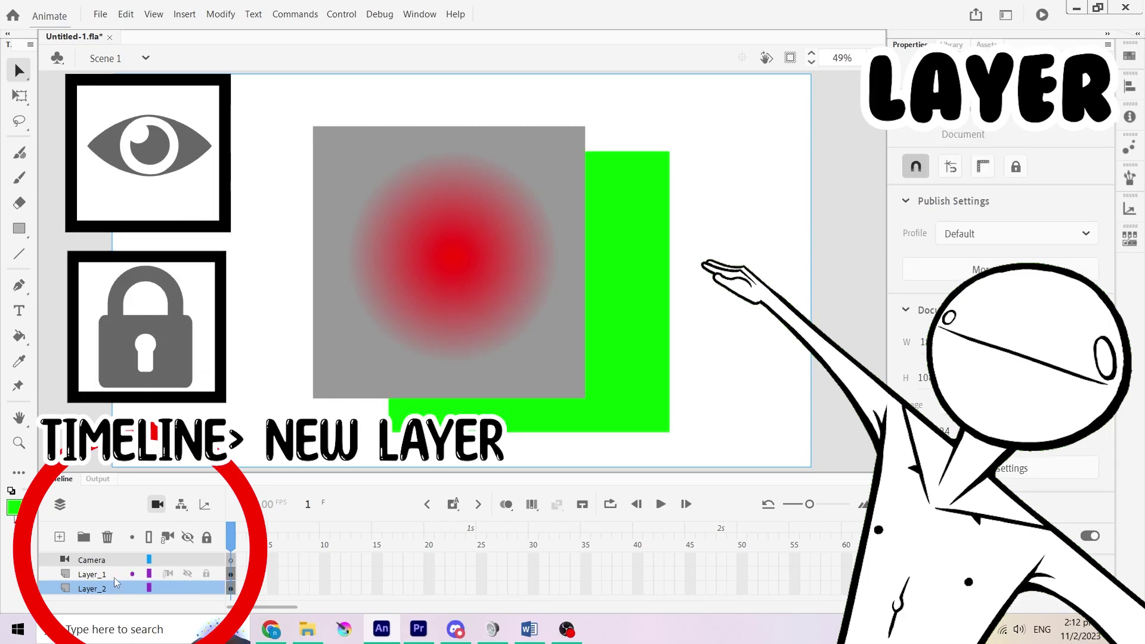
Step: Lock Layer_1 and Layer_2, then toggle visibility of all layers
{"action": "left_click", "coordinate": [128, 576]}
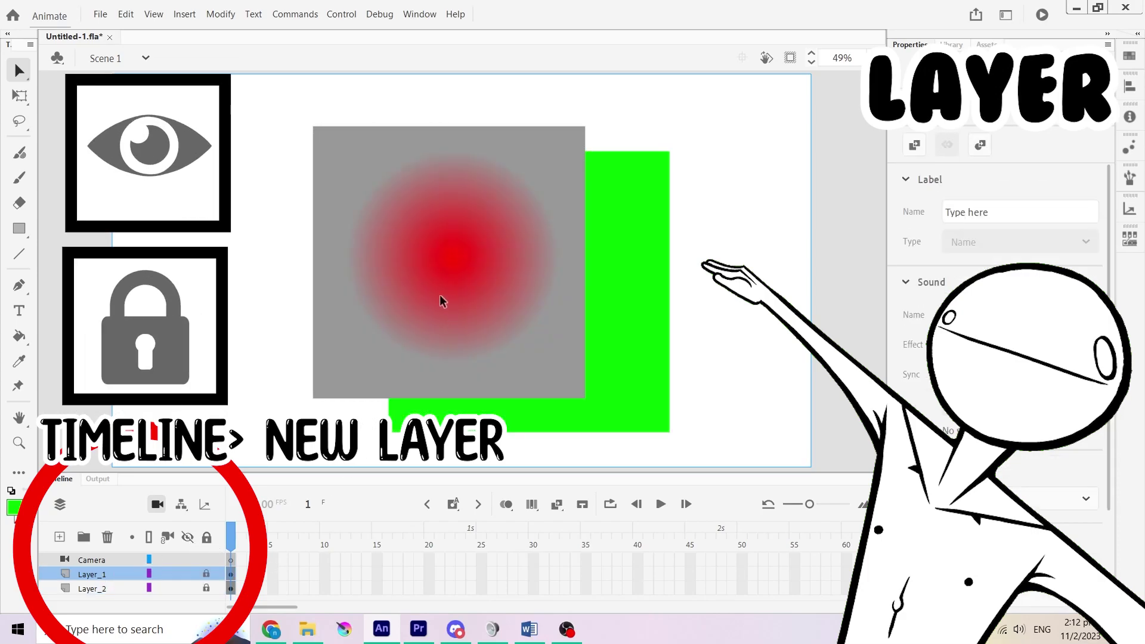
{"action": "left_click", "coordinate": [434, 275]}
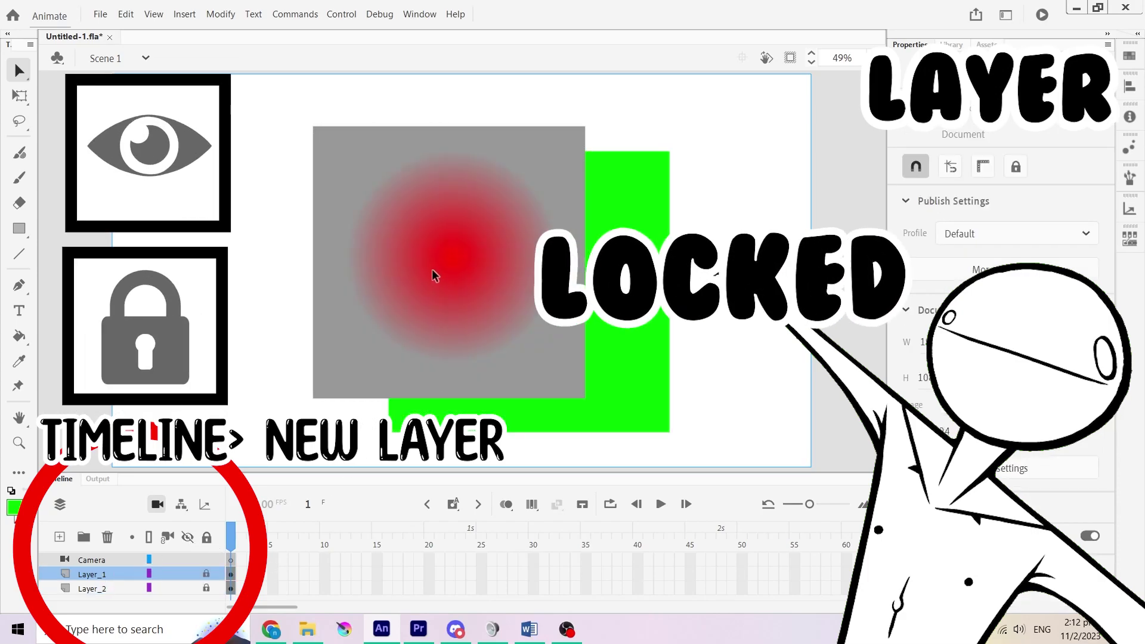
{"action": "left_click", "coordinate": [189, 537]}
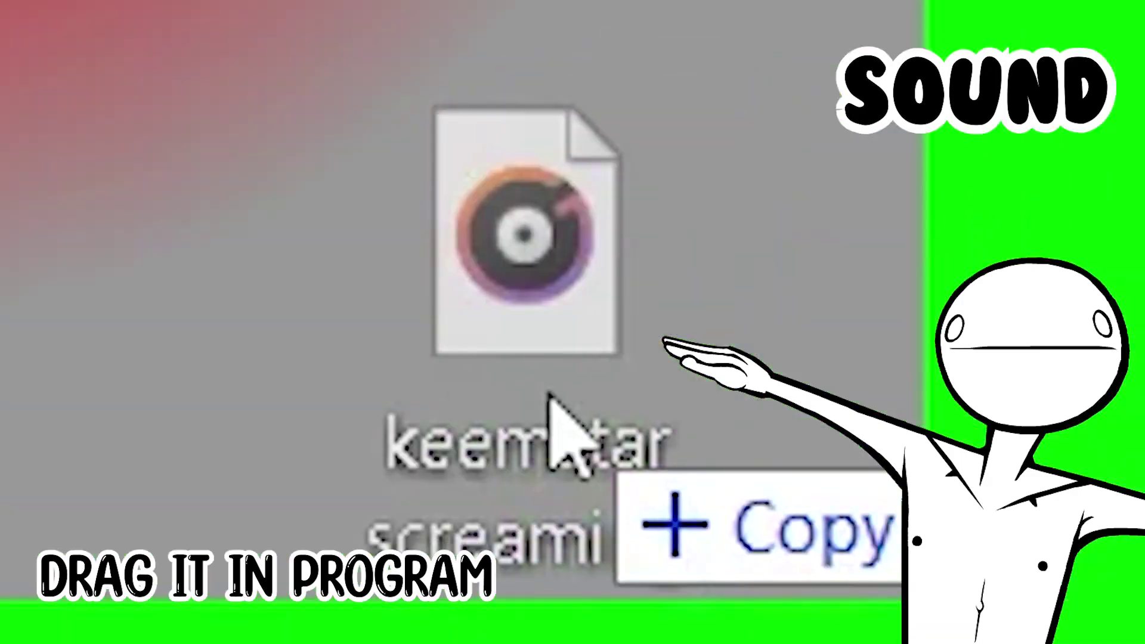
Step: Import the MP3 sound clip by dragging it onto the Animate window
{"action": "left_click_drag", "start_coordinate": [557, 421], "coordinate": [557, 421]}
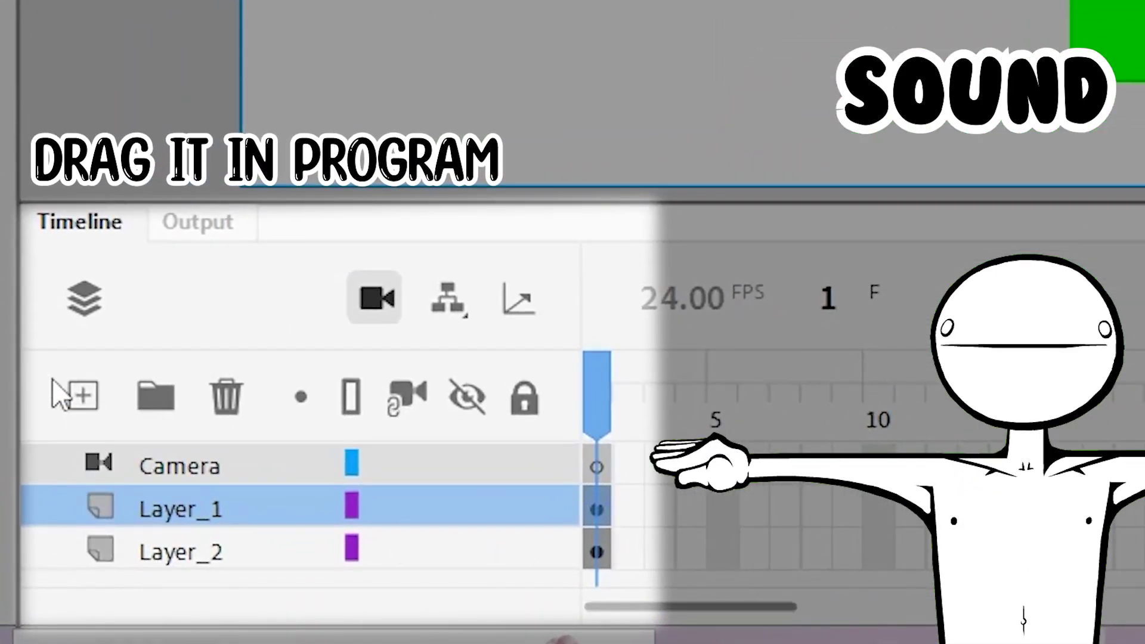
Step: Add a layer below Layer_2, extend it to frame 50, and assign keemstar screaming.mp3
{"action": "left_click", "coordinate": [83, 396]}
{"action": "left_click_drag", "start_coordinate": [225, 532], "coordinate": [214, 561]}
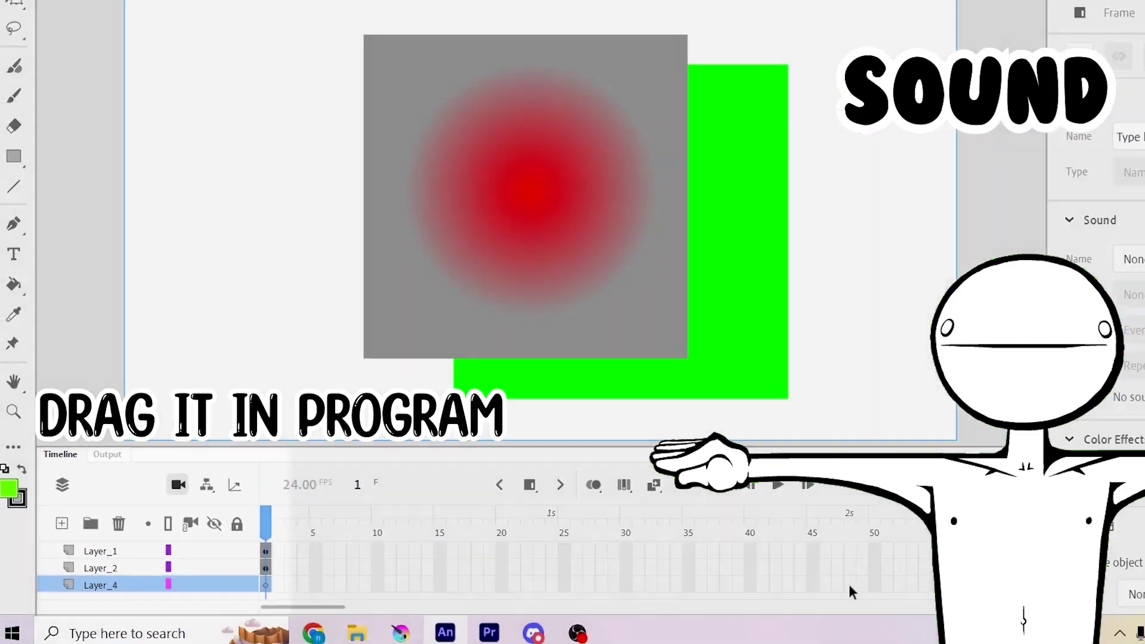
{"action": "left_click", "coordinate": [742, 587]}
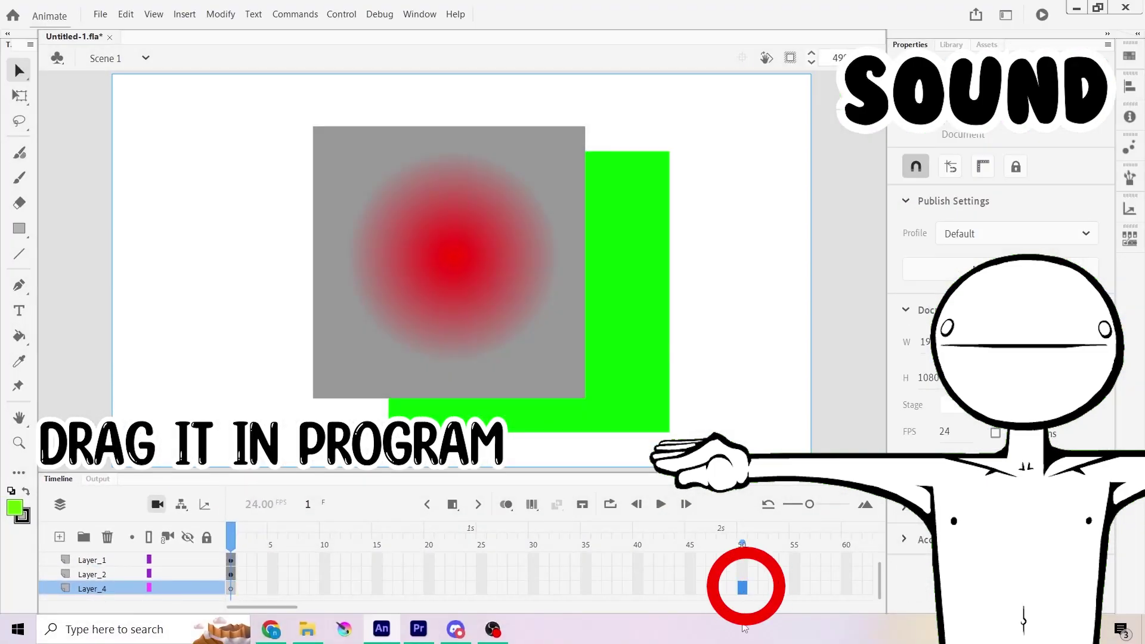
{"action": "key", "text": "F5"}
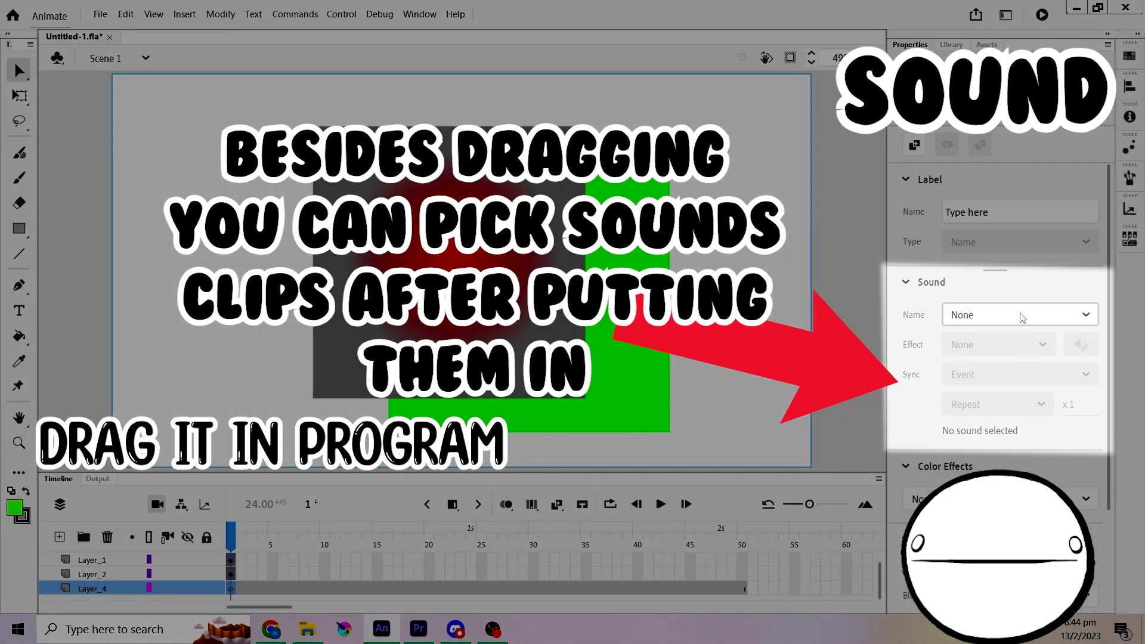
{"action": "left_click", "coordinate": [1021, 318]}
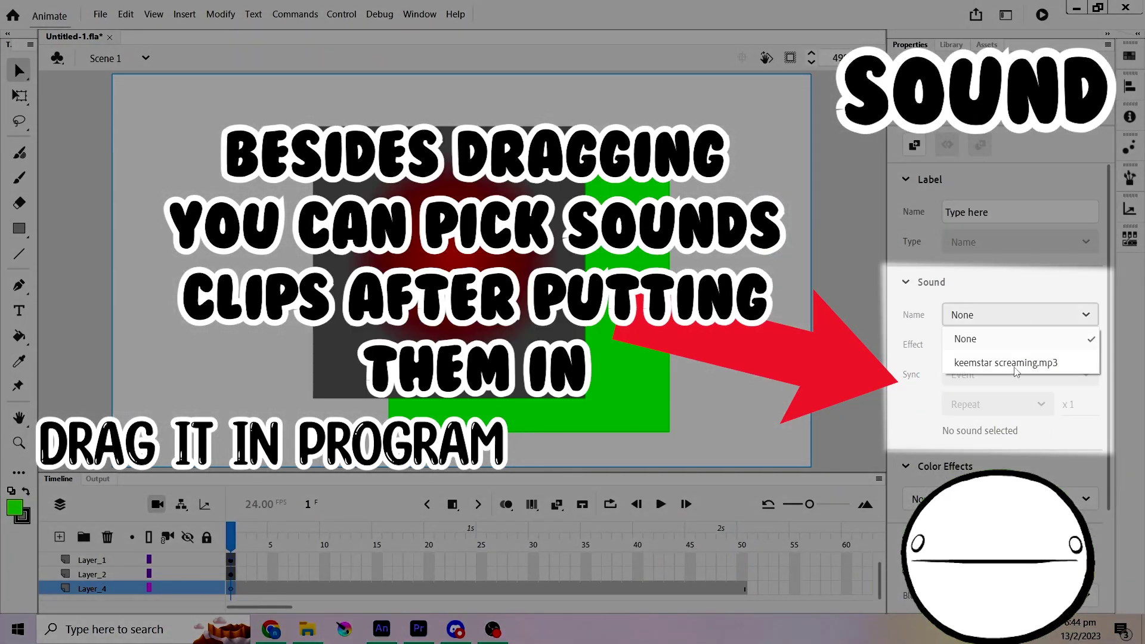
{"action": "left_click", "coordinate": [1018, 367]}
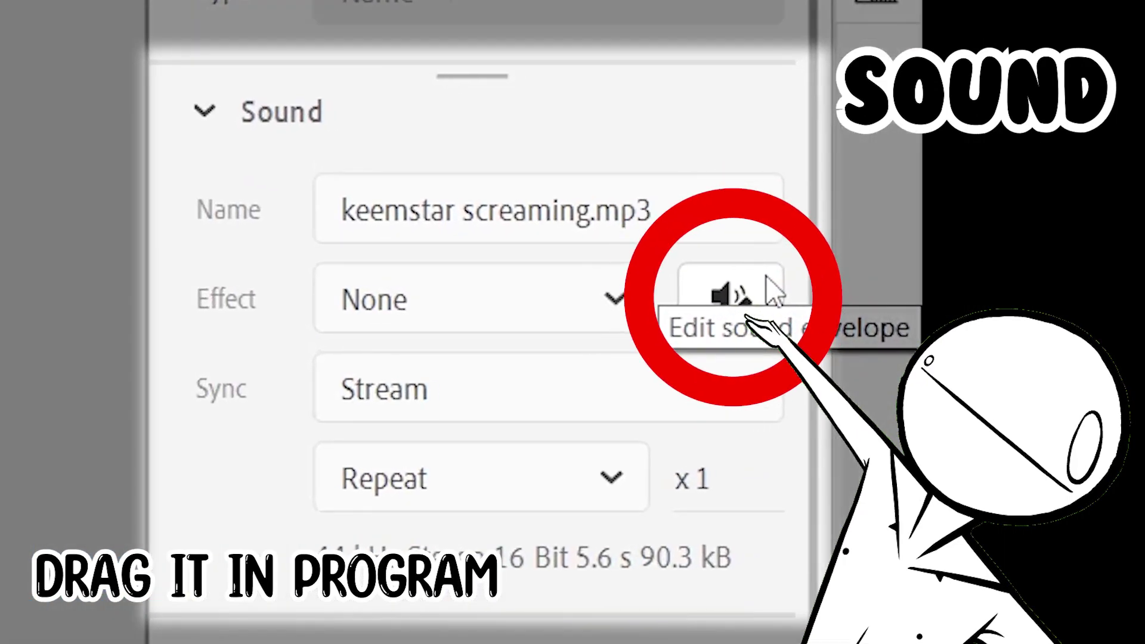
Step: Zoom out in the sound's custom envelope and lower the volume on both channels
{"action": "left_click", "coordinate": [754, 291]}
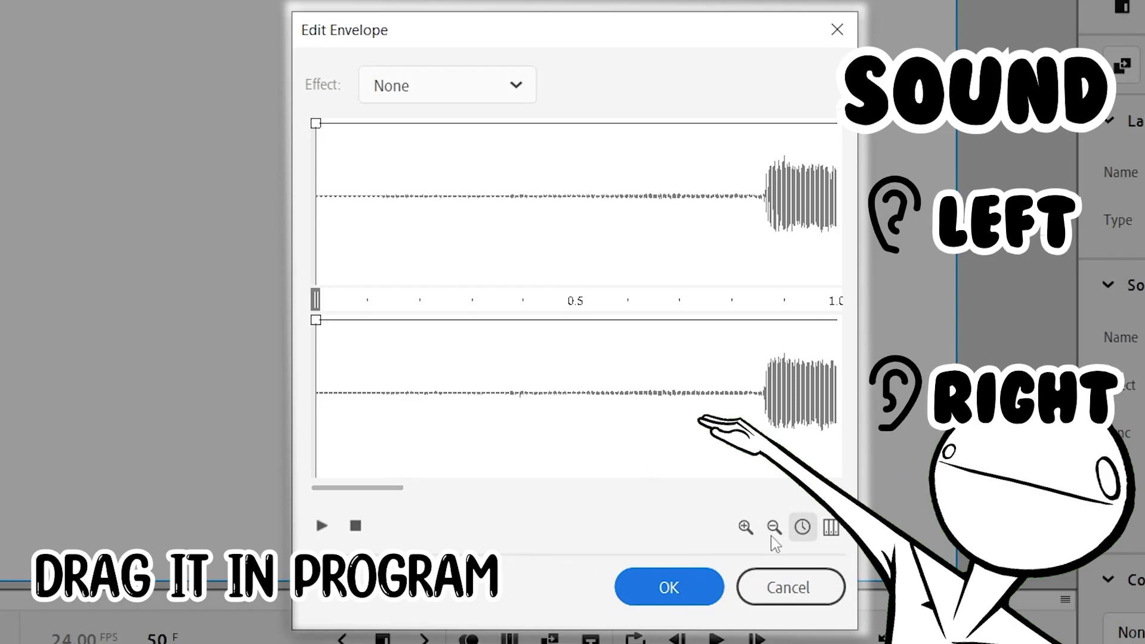
{"action": "left_click", "coordinate": [774, 527]}
{"action": "left_click", "coordinate": [774, 527]}
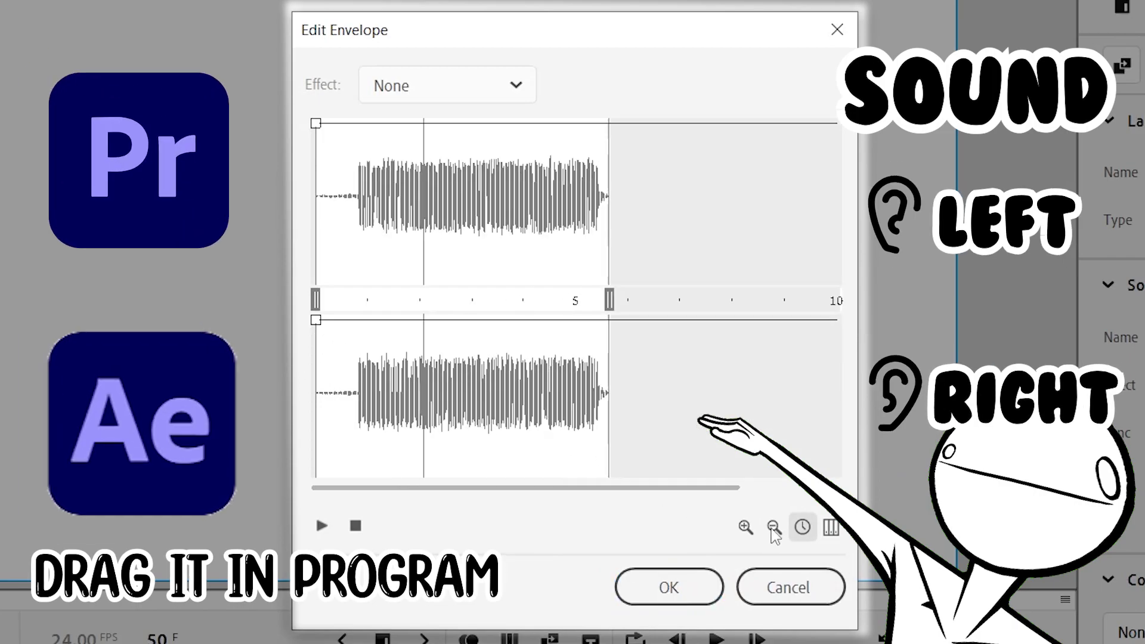
{"action": "left_click_drag", "start_coordinate": [316, 320], "coordinate": [316, 441]}
{"action": "left_click_drag", "start_coordinate": [316, 124], "coordinate": [316, 128]}
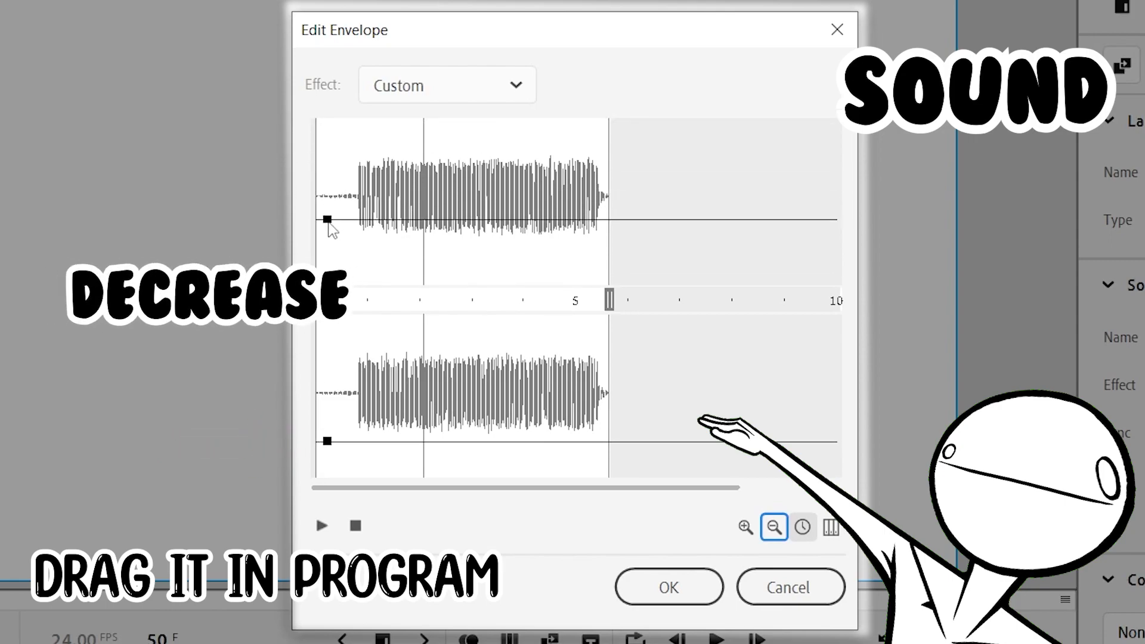
{"action": "left_click_drag", "start_coordinate": [328, 226], "coordinate": [315, 247]}
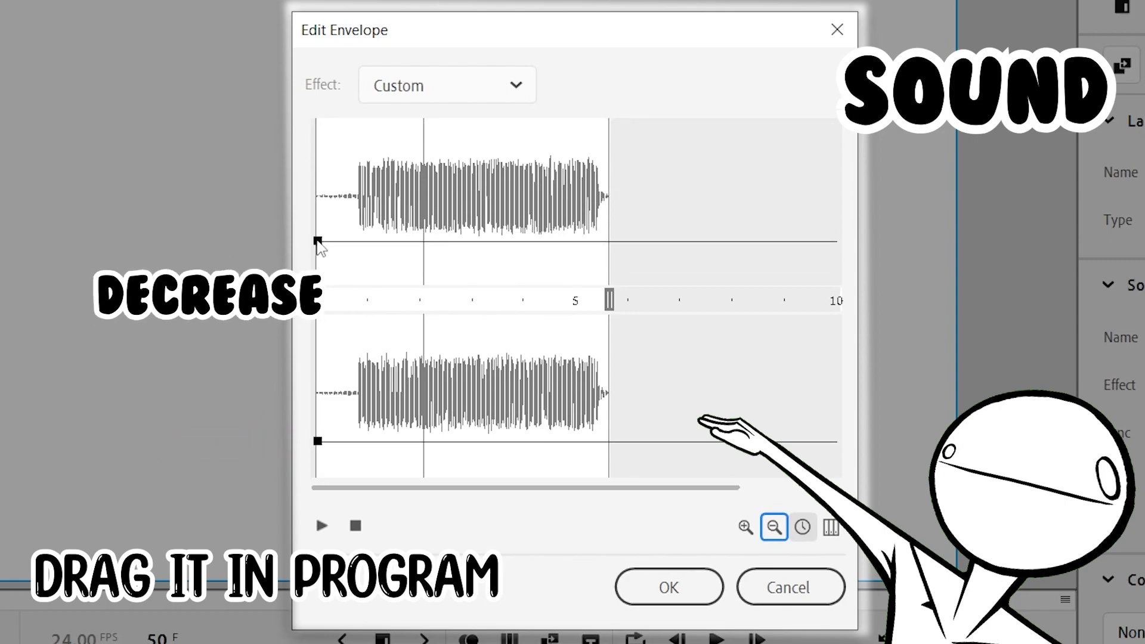
Step: Add a fade-in point, remove the end point, confirm, and preview from frame 1
{"action": "left_click", "coordinate": [347, 441]}
{"action": "left_click_drag", "start_coordinate": [315, 441], "coordinate": [315, 496]}
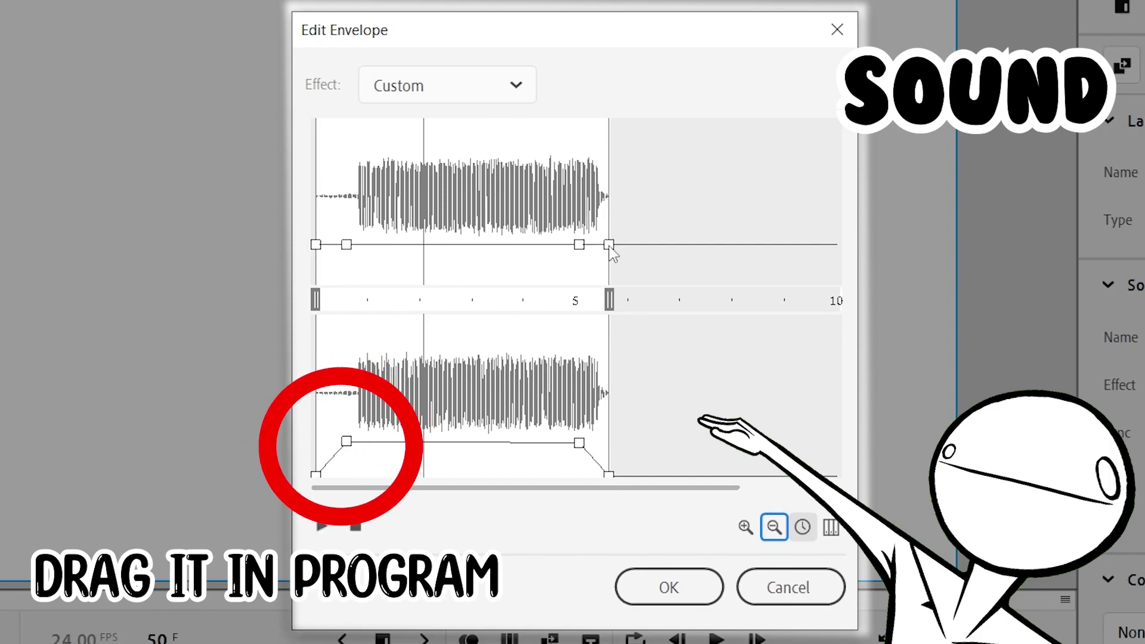
{"action": "left_click_drag", "start_coordinate": [610, 245], "coordinate": [618, 311]}
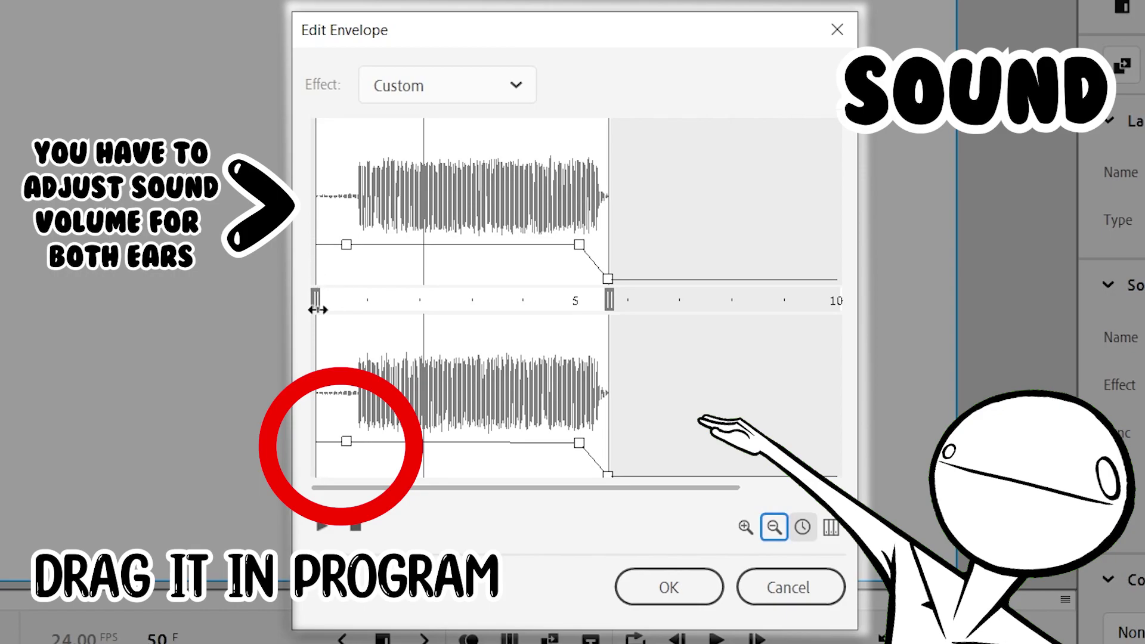
{"action": "left_click", "coordinate": [661, 597]}
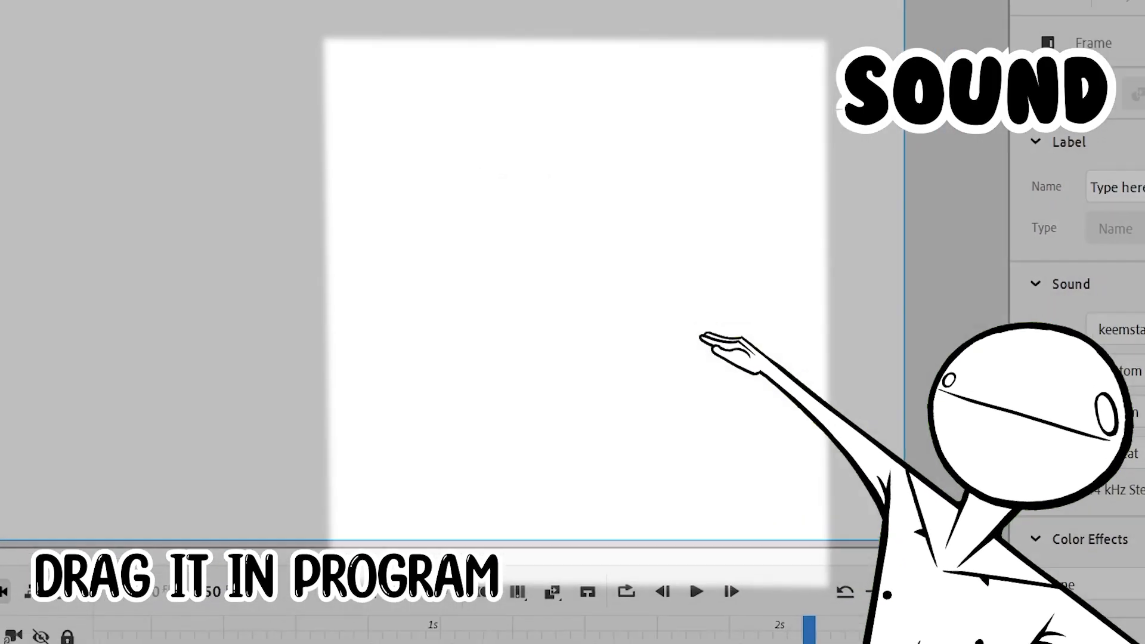
{"action": "left_click", "coordinate": [234, 527]}
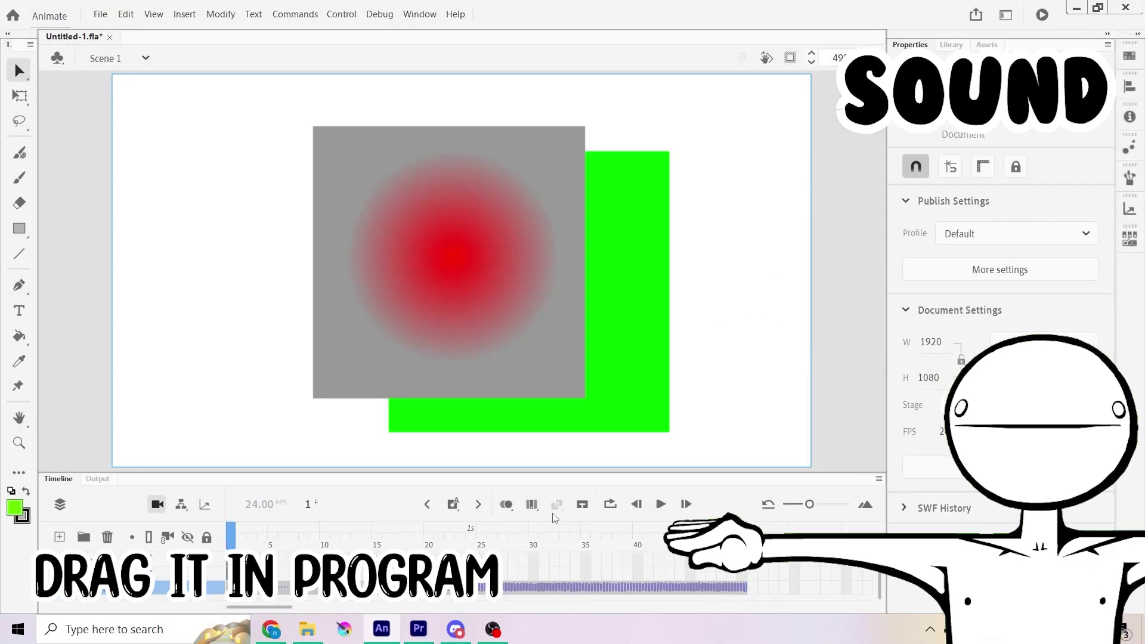
{"action": "left_click", "coordinate": [660, 504]}
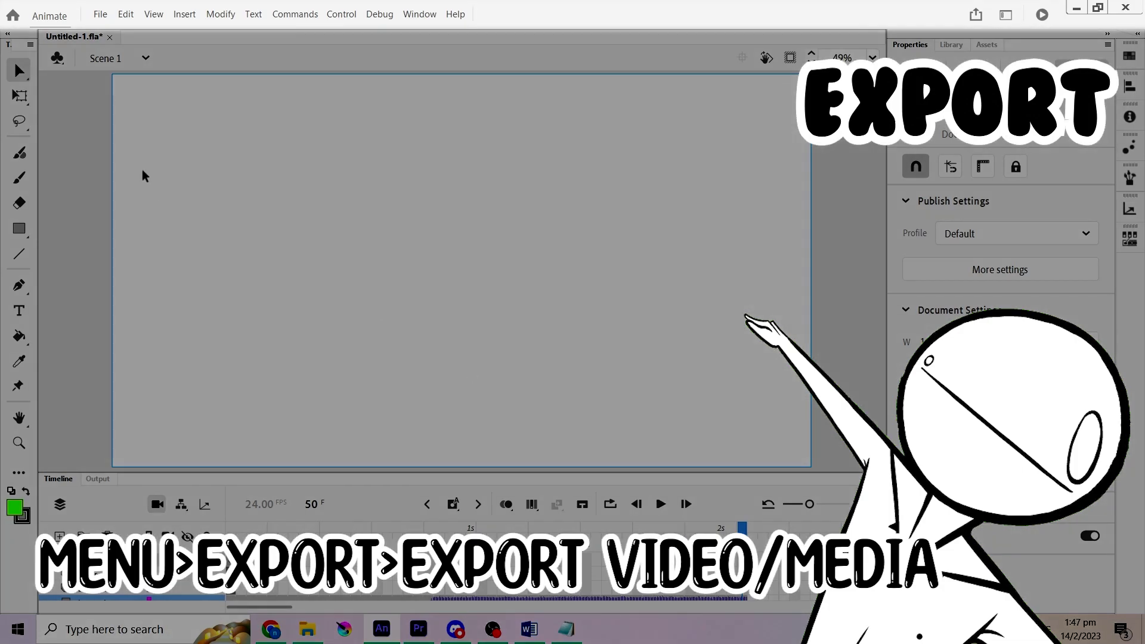
Step: Export the Entire Movie via Export Video/Media with H.264 at 1920×1080
{"action": "left_click", "coordinate": [100, 14]}
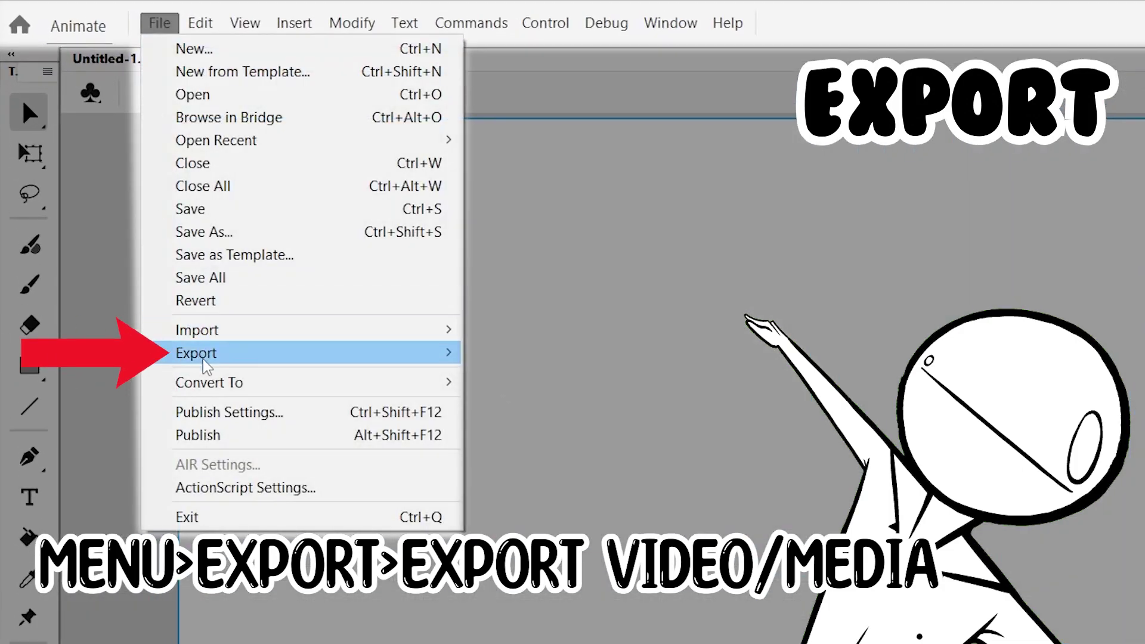
{"action": "mouse_move", "coordinate": [455, 362]}
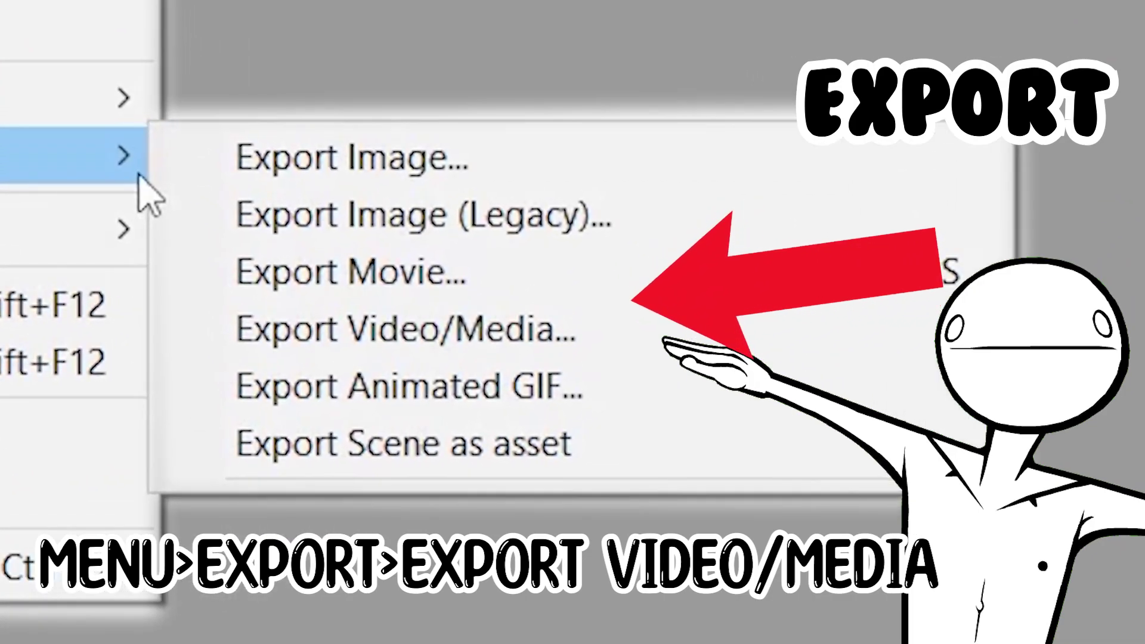
{"action": "left_click", "coordinate": [334, 334]}
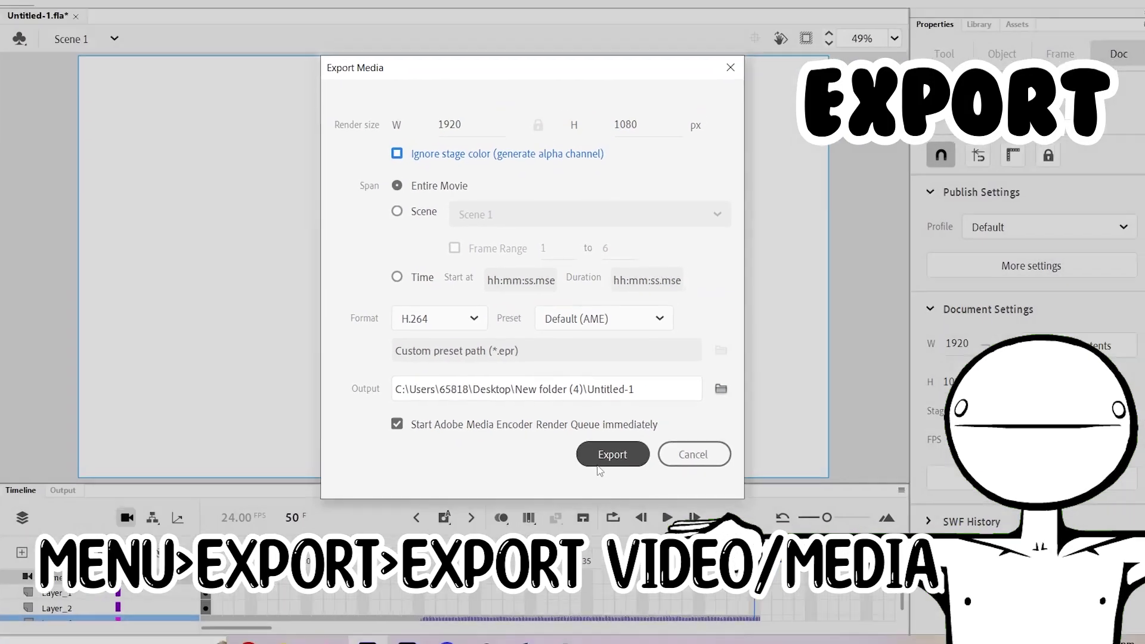
{"action": "left_click", "coordinate": [614, 474]}
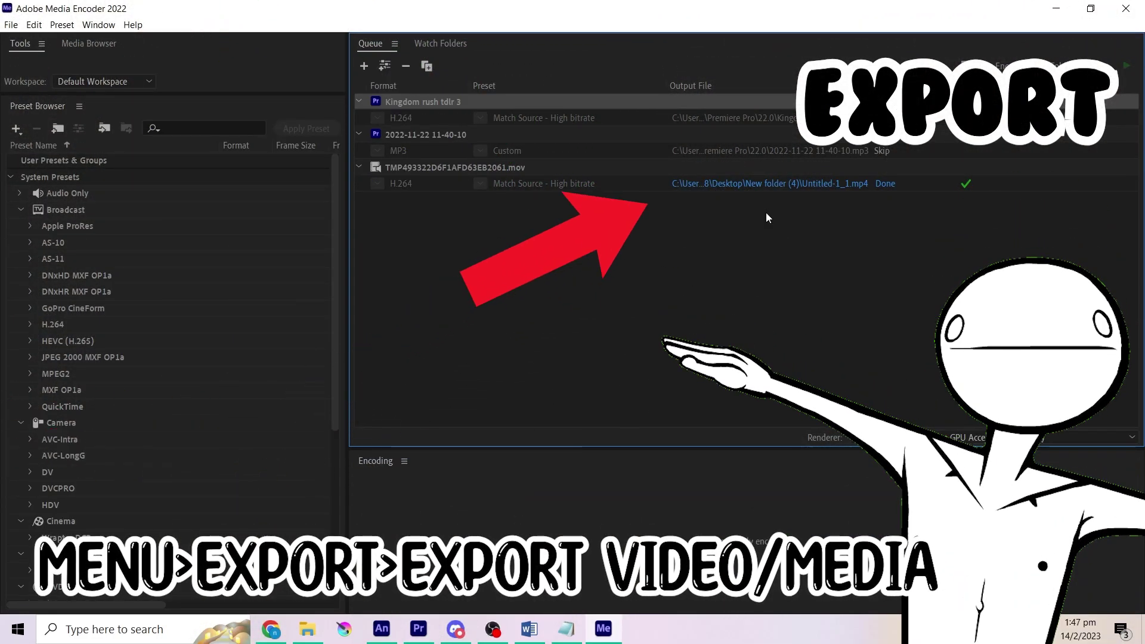
Step: Open the Untitled-1_1 output folder from the Media Encoder queue and find the video
{"action": "left_click", "coordinate": [767, 185]}
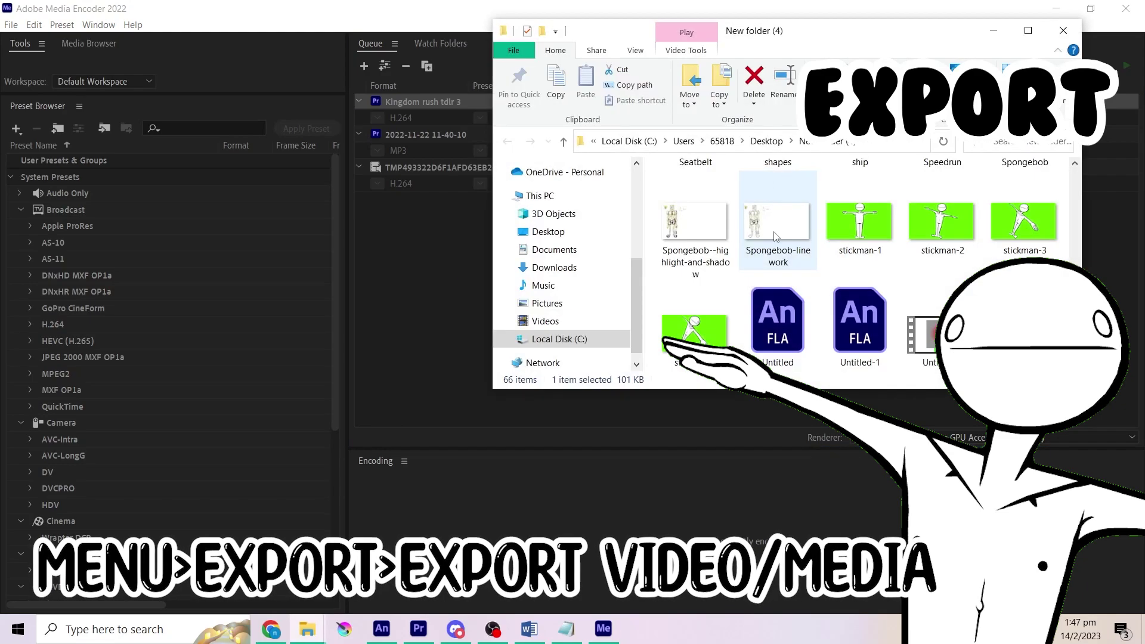
{"action": "scroll", "coordinate": [934, 297], "scroll_direction": "down", "scroll_amount": 1}
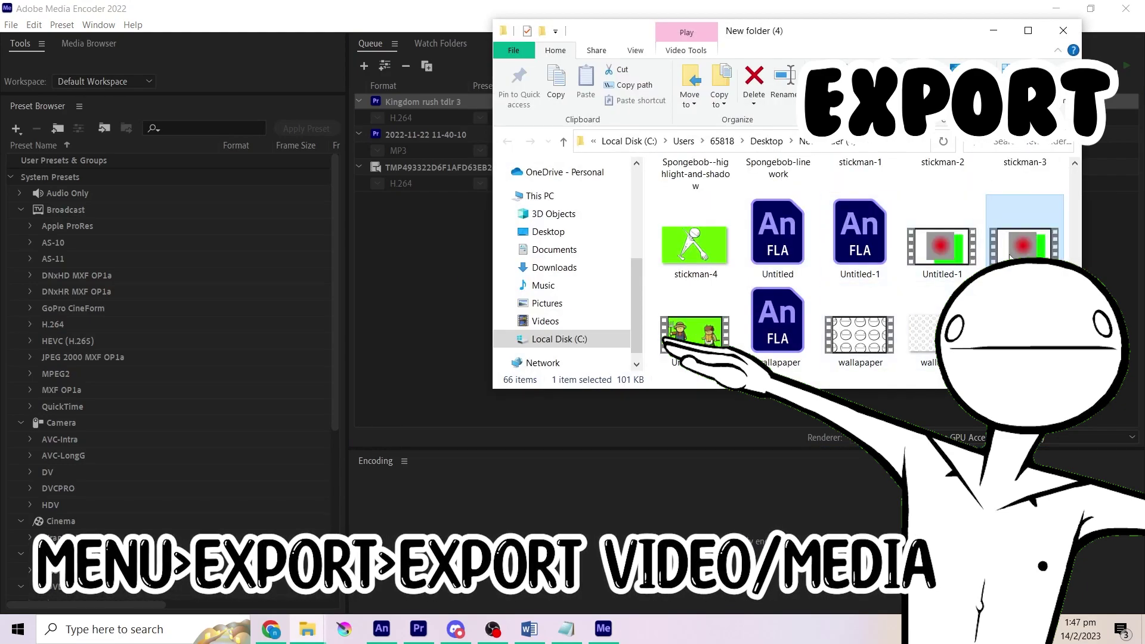